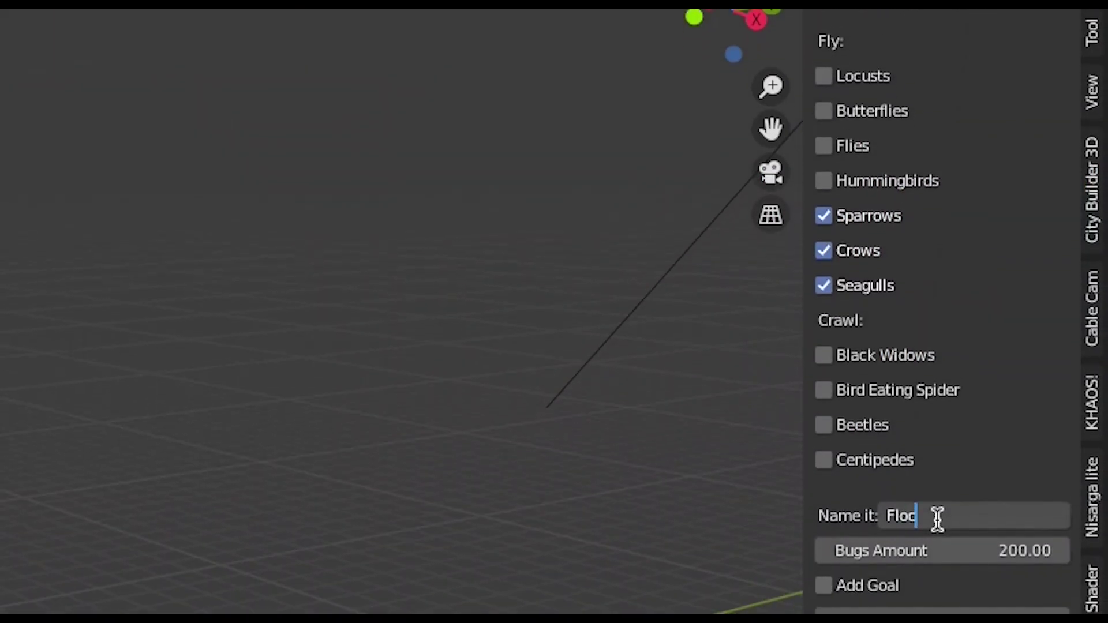
# - Name the bug system Flock, enable its goal and set the bugs amount to 120
pyautogui.write('k')
pyautogui.click(875, 585)
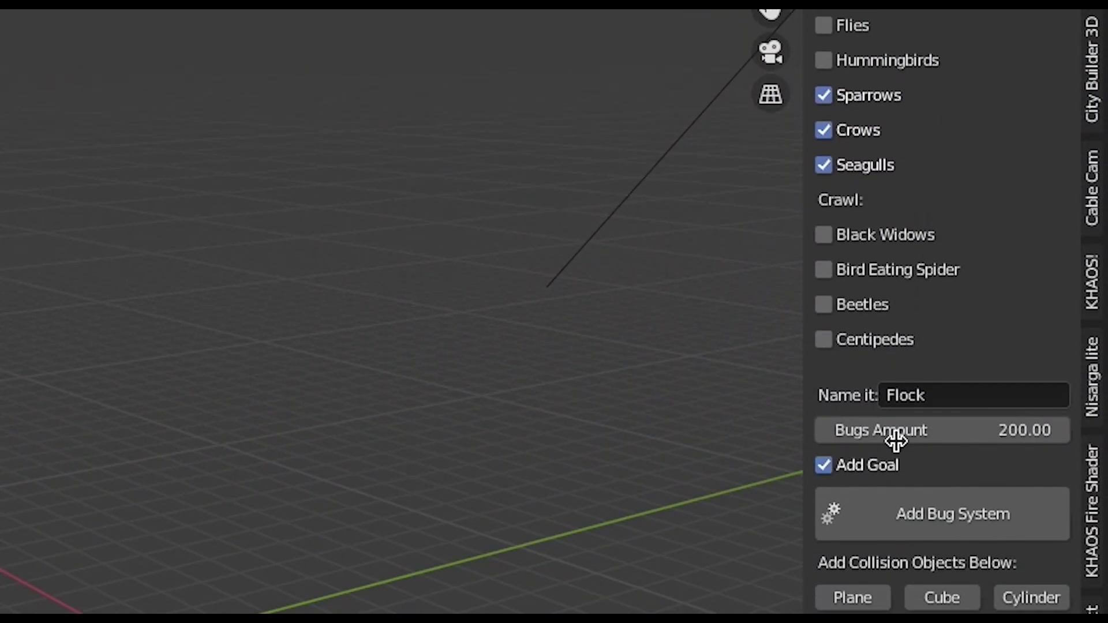
pyautogui.click(913, 554)
pyautogui.write('120')
pyautogui.press('Return')
# - Add the bug system to the scene and move its goal object to steer the flock
pyautogui.click(912, 387)
pyautogui.press('g')
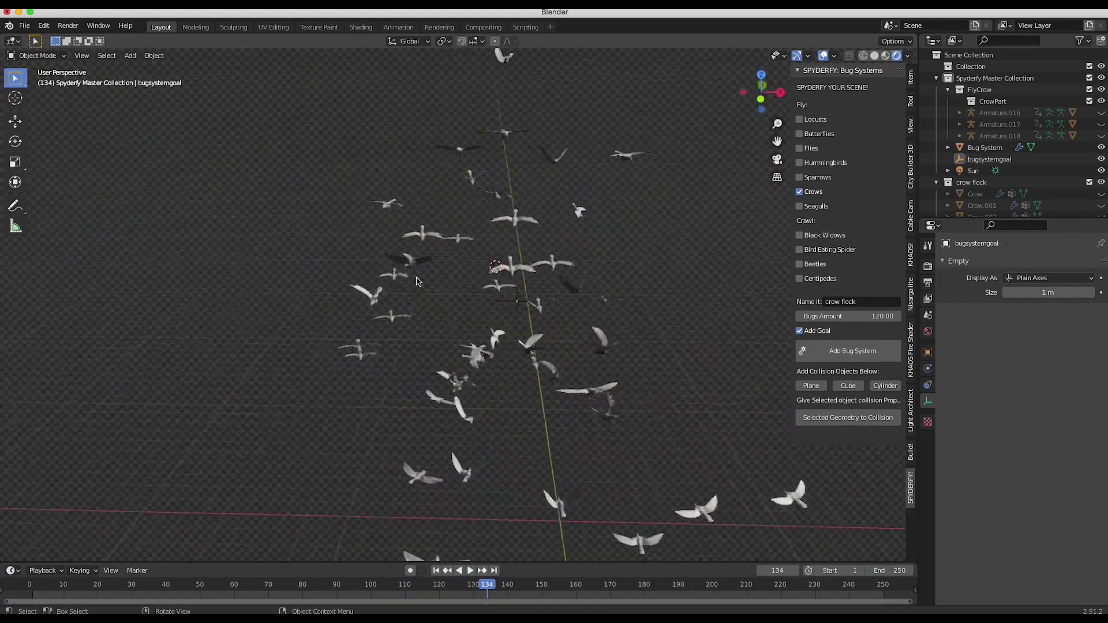
pyautogui.moveTo(417, 282); pyautogui.dragTo(404, 289, button='middle')
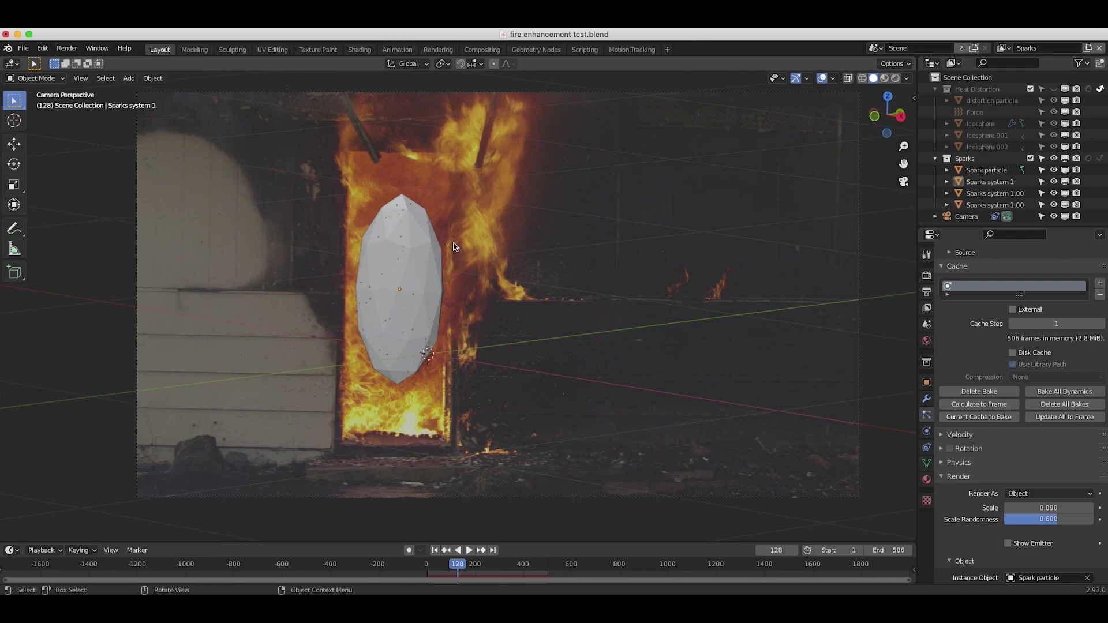
# - Play the tracked house fire footage from frame 1 in the Motion Tracking workspace and enlarge the 3D viewport there
pyautogui.hotkey('shift', 'Left')
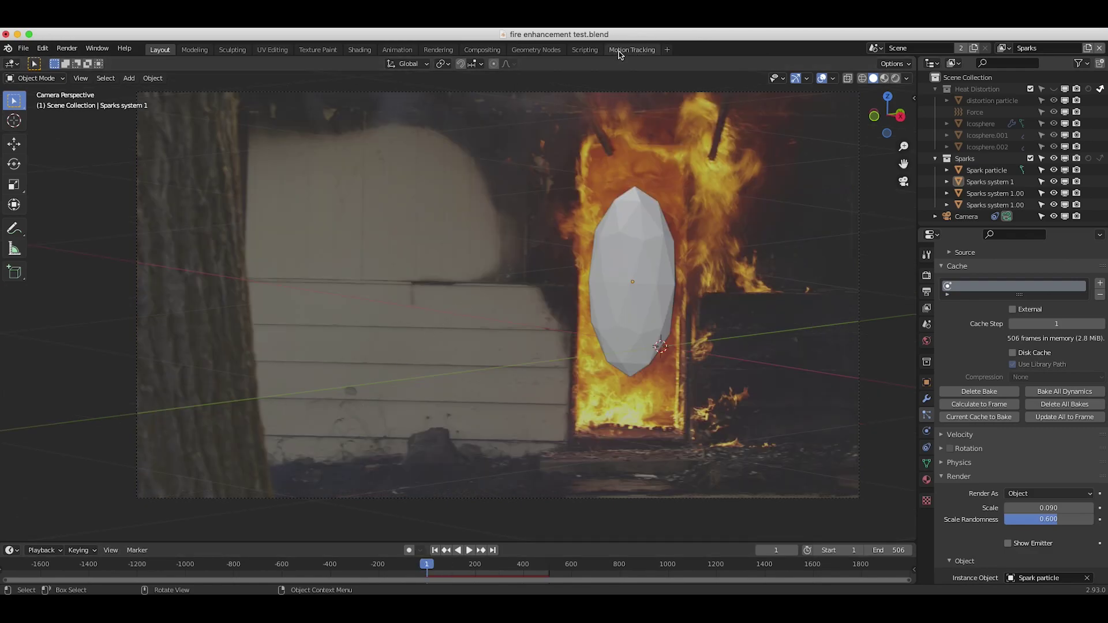
pyautogui.click(632, 49)
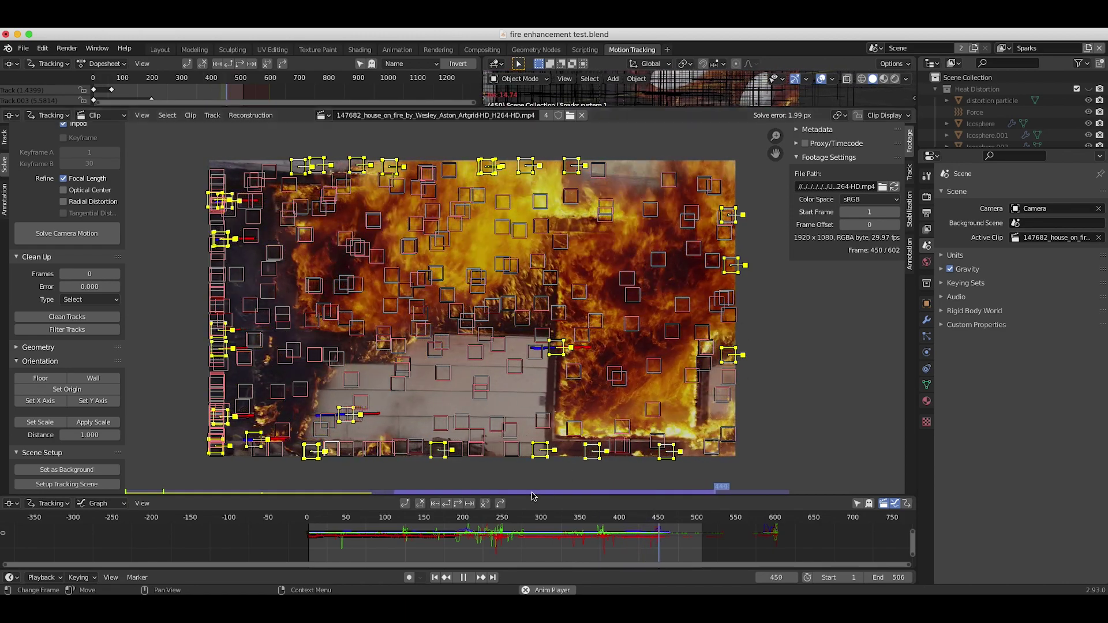
pyautogui.press('Escape')
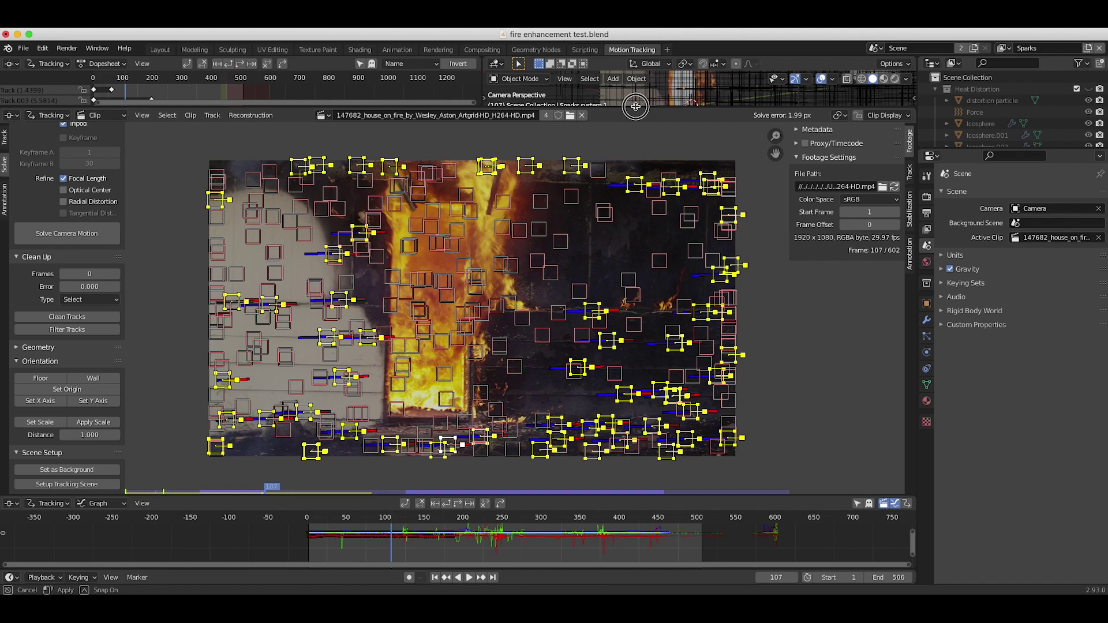
pyautogui.moveTo(635, 110); pyautogui.dragTo(635, 172)
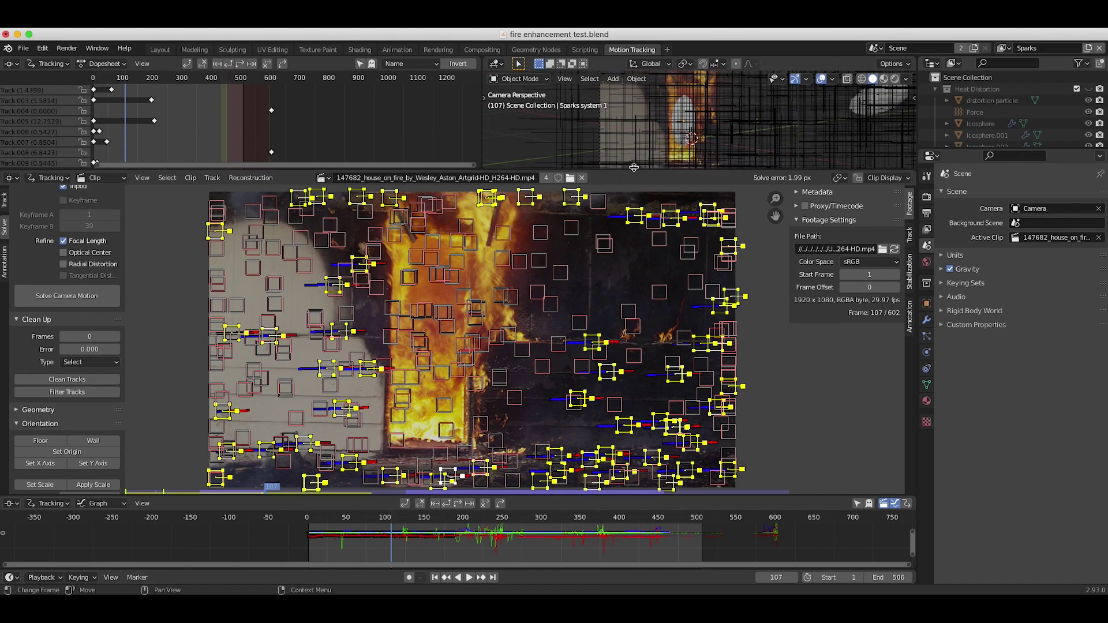
# - Select the doorway emitter Sparks system 1 in the Layout workspace and inspect it up close outside the camera view
pyautogui.click(158, 51)
pyautogui.click(477, 232)
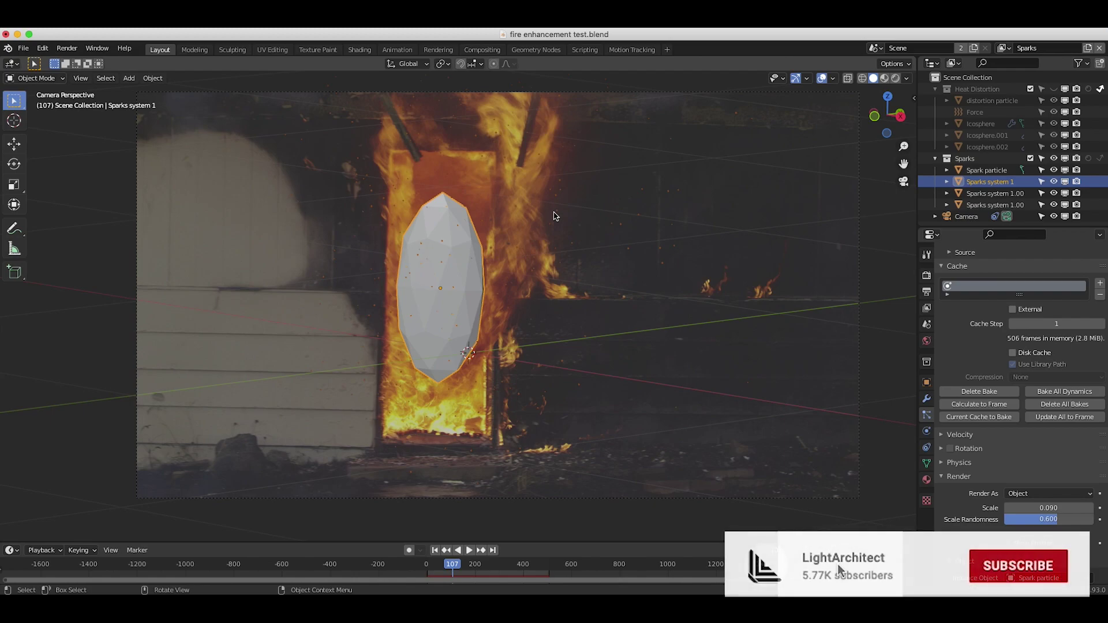
pyautogui.press('KP_0')
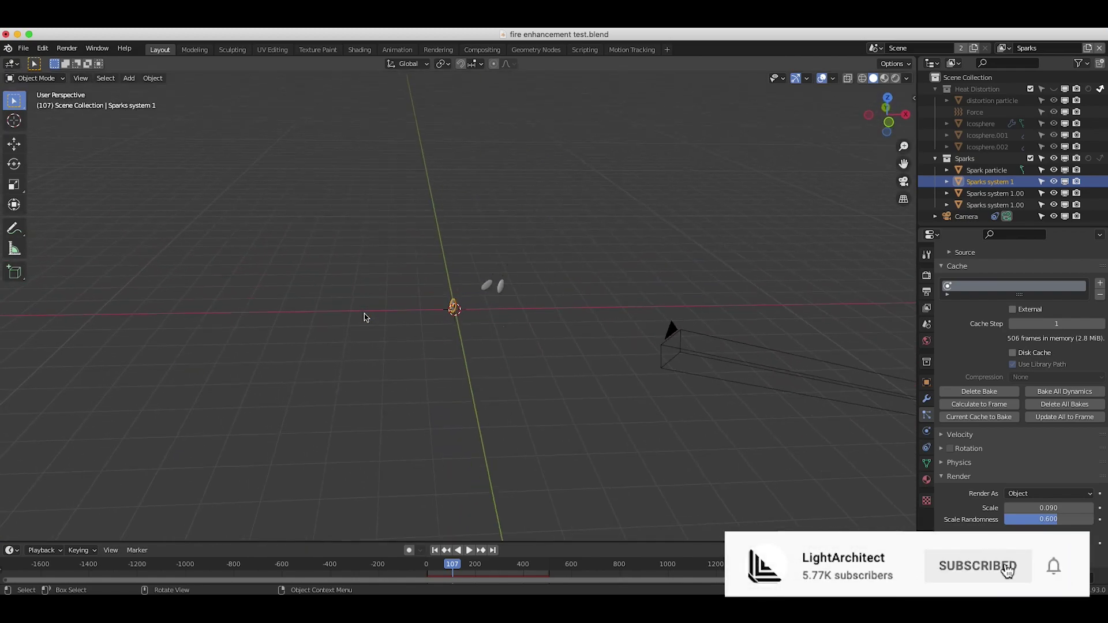
pyautogui.scroll(7, 366, 317)
pyautogui.scroll(8, 367, 318)
pyautogui.hscroll(6, 509, 278)
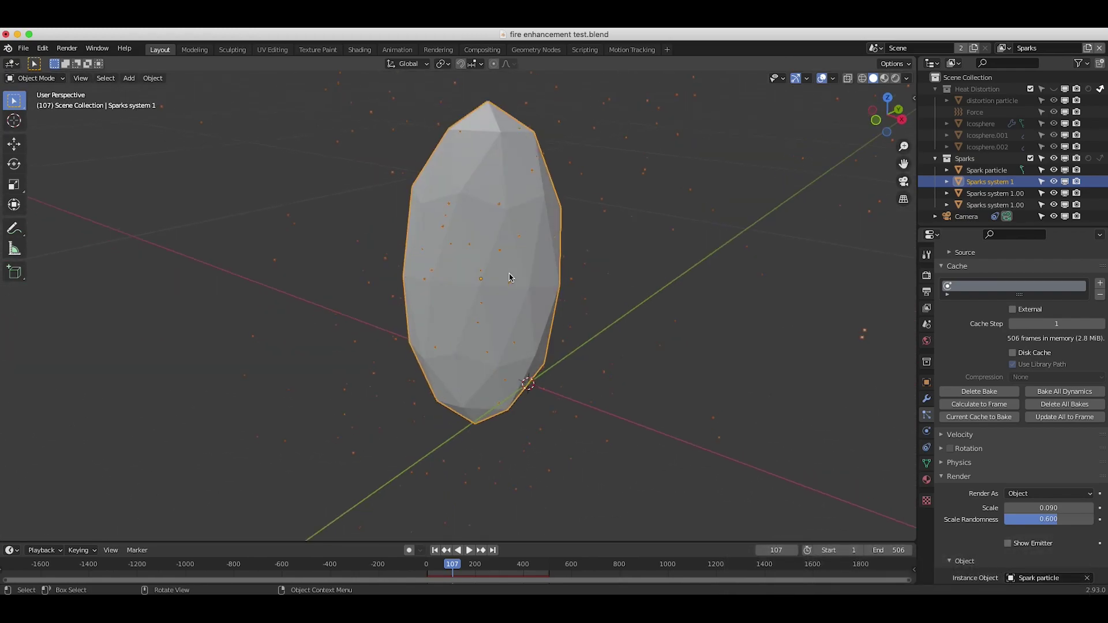
# - Play the spark animation and examine from several sides how the particles leave the emitter
pyautogui.hscroll(-3, 510, 277)
pyautogui.press('space')
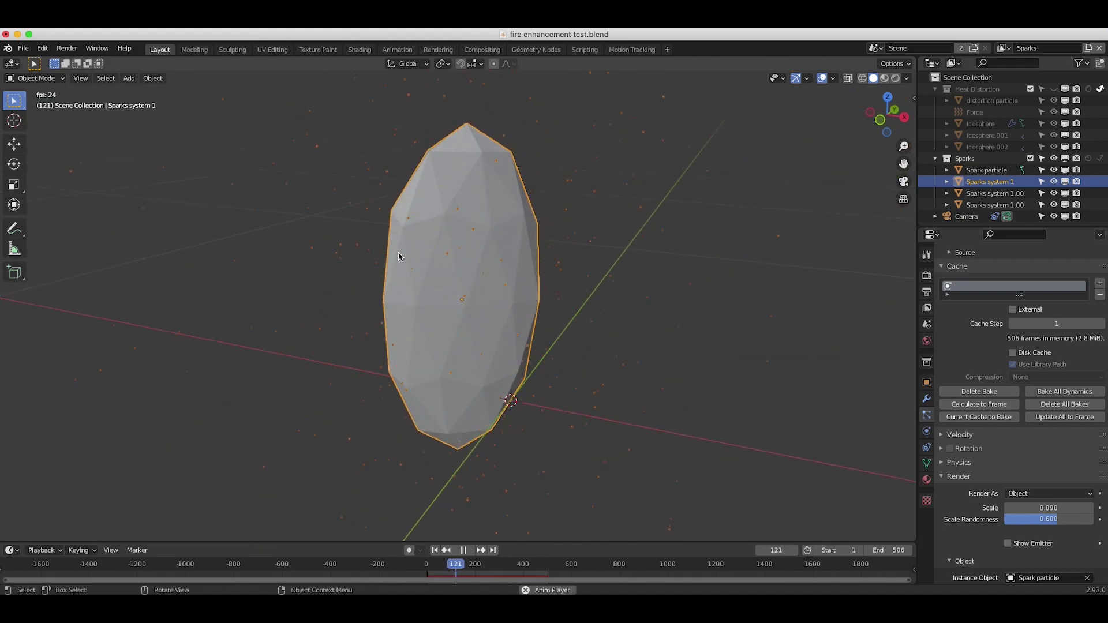
pyautogui.hscroll(-5, 638, 274)
pyautogui.hscroll(-3, 638, 273)
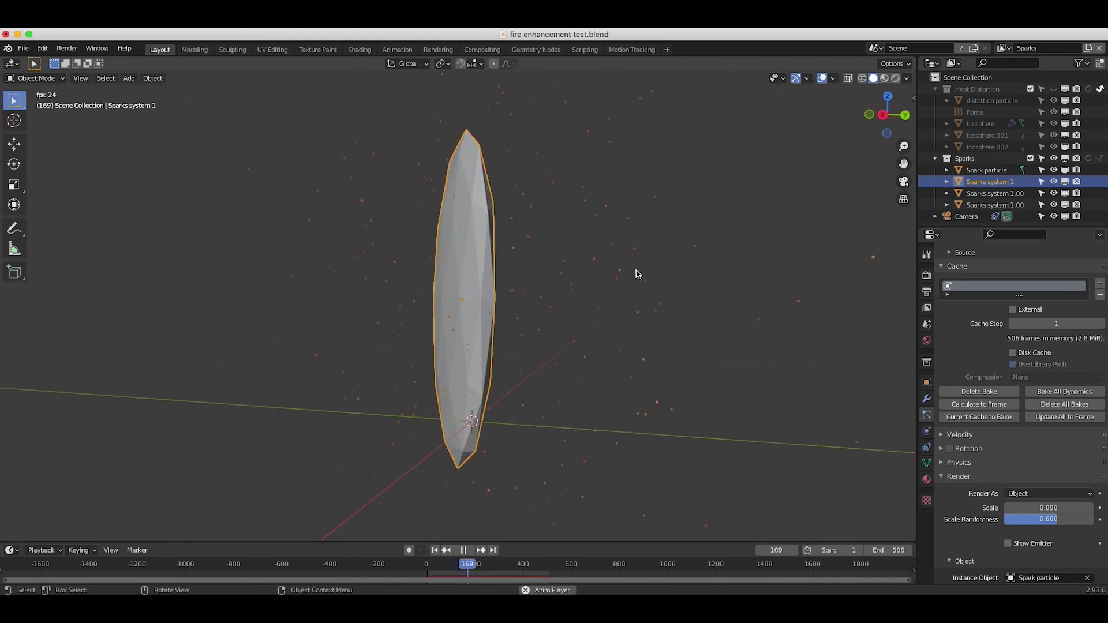
pyautogui.hscroll(-4, 638, 274)
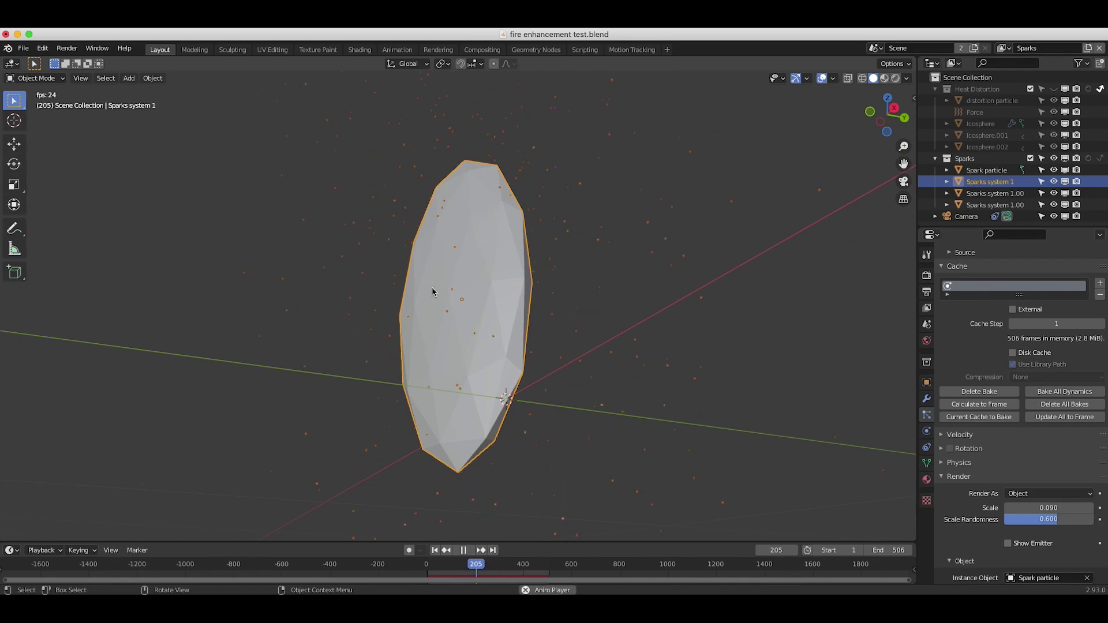
pyautogui.press('space')
pyautogui.hscroll(-5, 483, 264)
pyautogui.hscroll(3, 484, 264)
pyautogui.press('space')
pyautogui.press('space')
pyautogui.scroll(3, 484, 263)
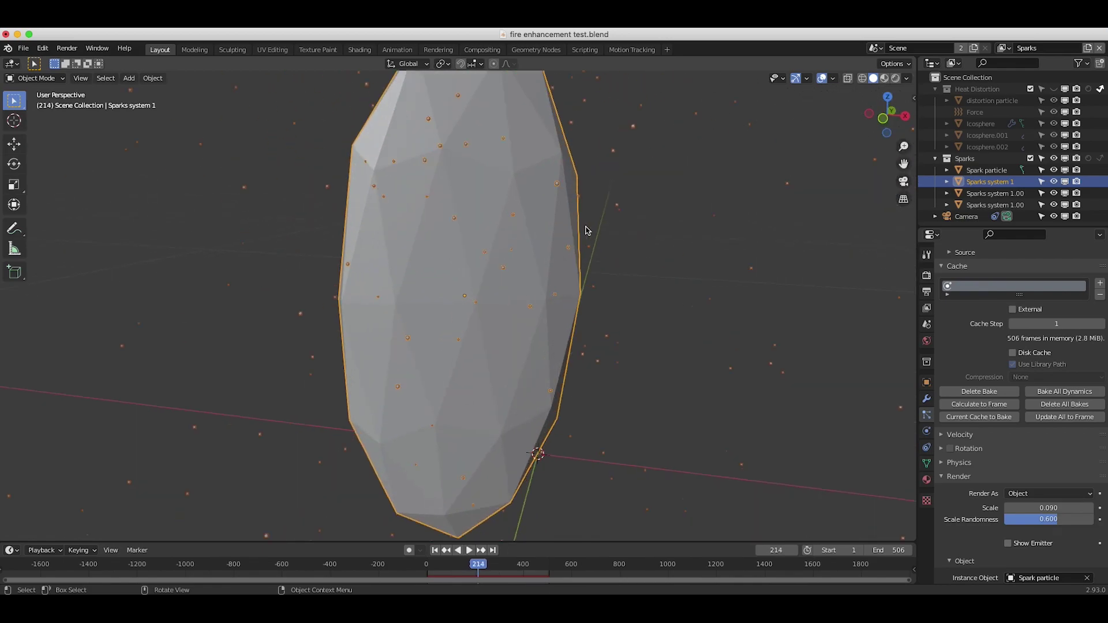
# - Set the viewport to Rendered shading and examine the glowing spark particles beside the emitter
pyautogui.scroll(3, 585, 230)
pyautogui.hscroll(-4, 586, 230)
pyautogui.press('z')
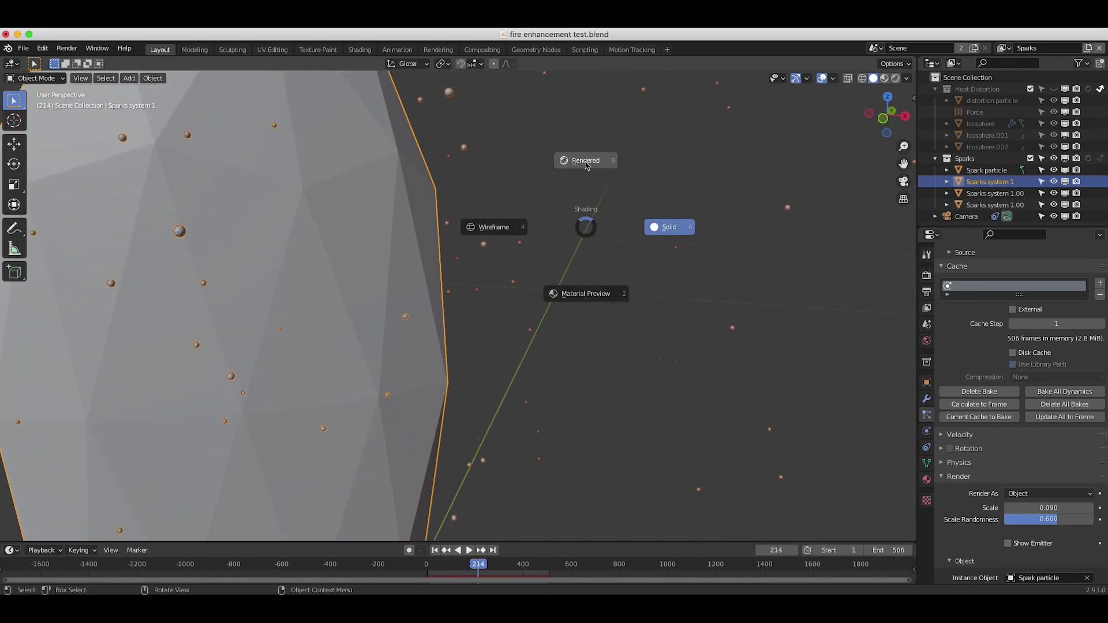
pyautogui.click(586, 164)
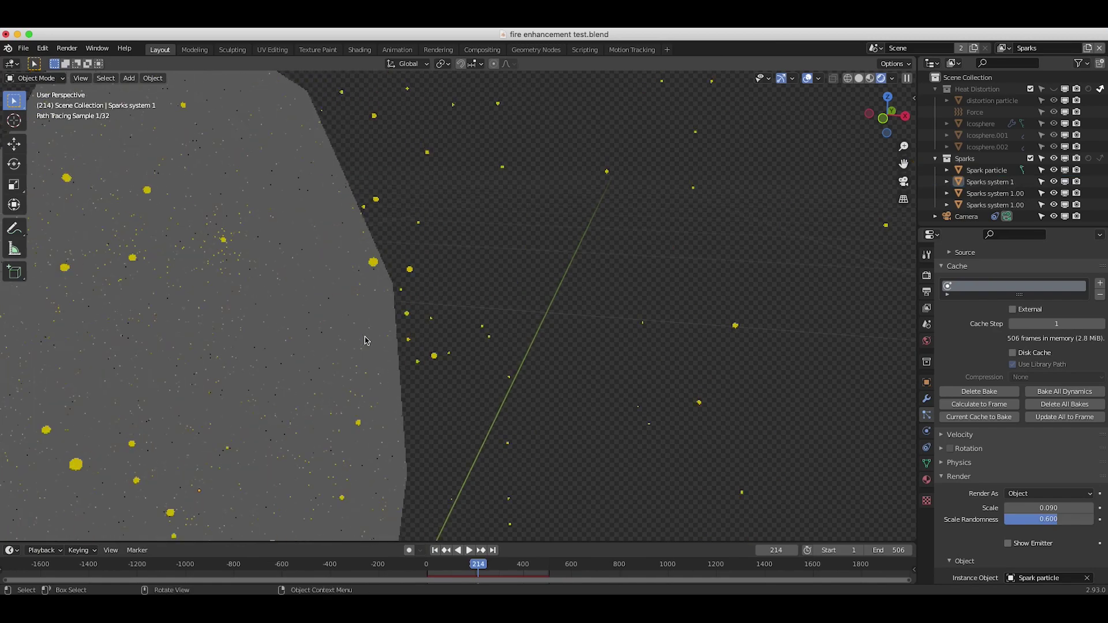
pyautogui.keyDown('shift'); pyautogui.scroll(3, 545, 273); pyautogui.keyUp('shift')
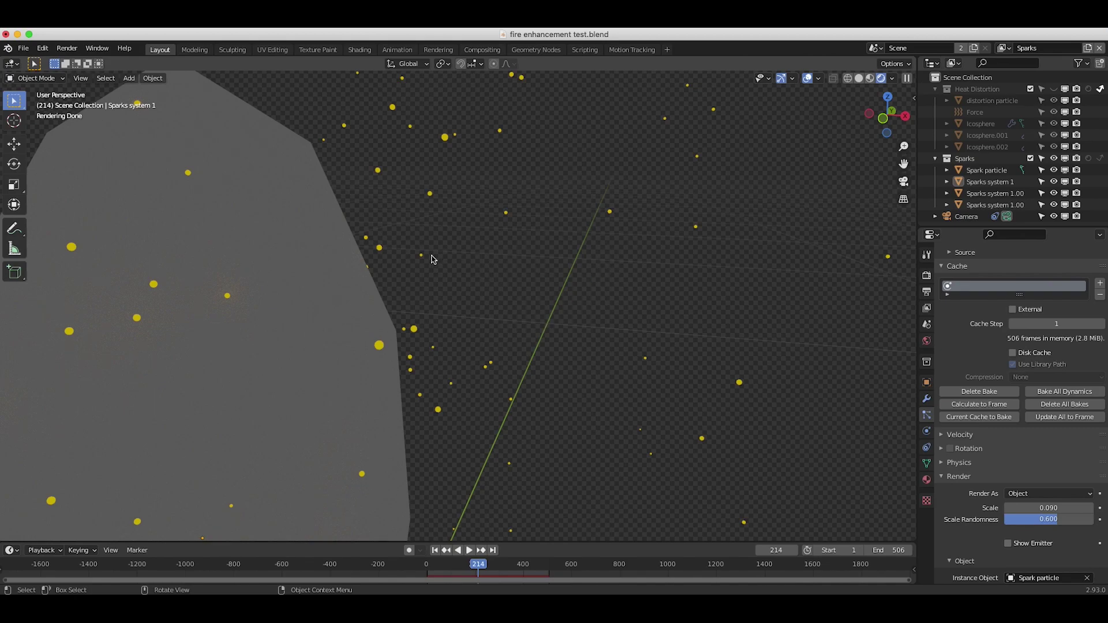
pyautogui.hscroll(5, 432, 256)
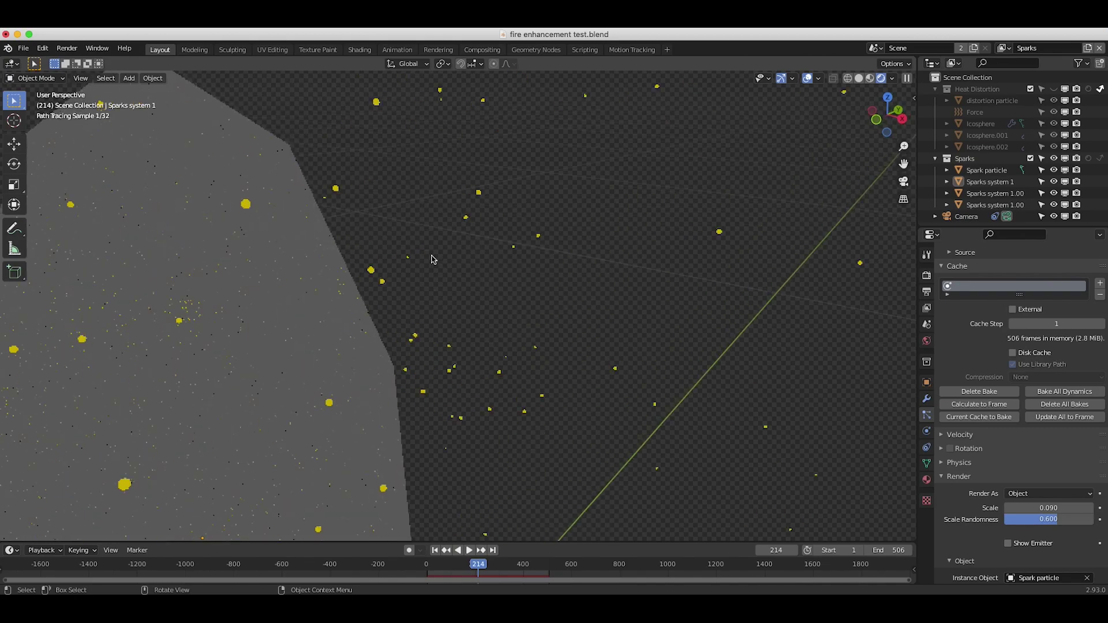
# - Isolate the Spark particle object in local view and examine its emission material
pyautogui.click(987, 170)
pyautogui.press('KP_Divide')
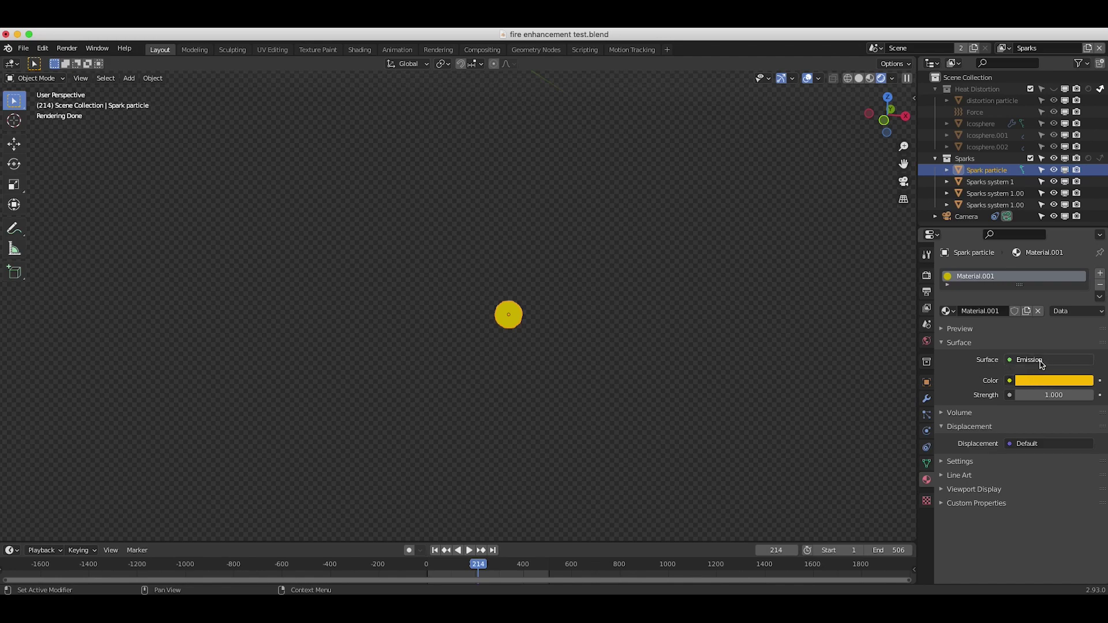
pyautogui.scroll(-2, 659, 400)
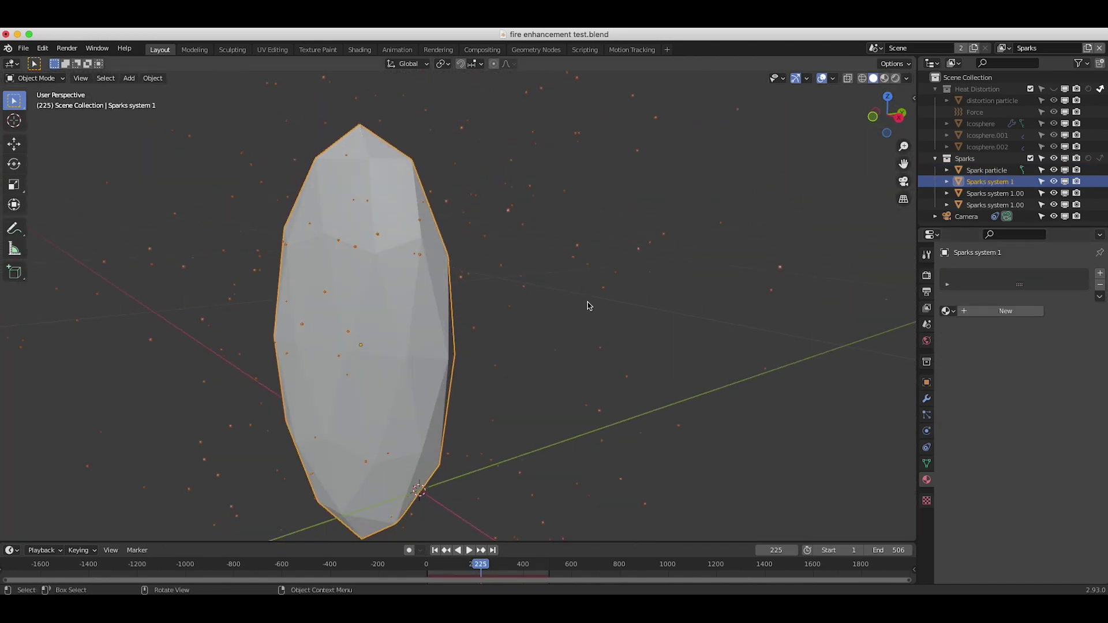
# - Examine the spark particles around Sparks system 1 from different angles and distances while playing the animation
pyautogui.hscroll(-10, 587, 306)
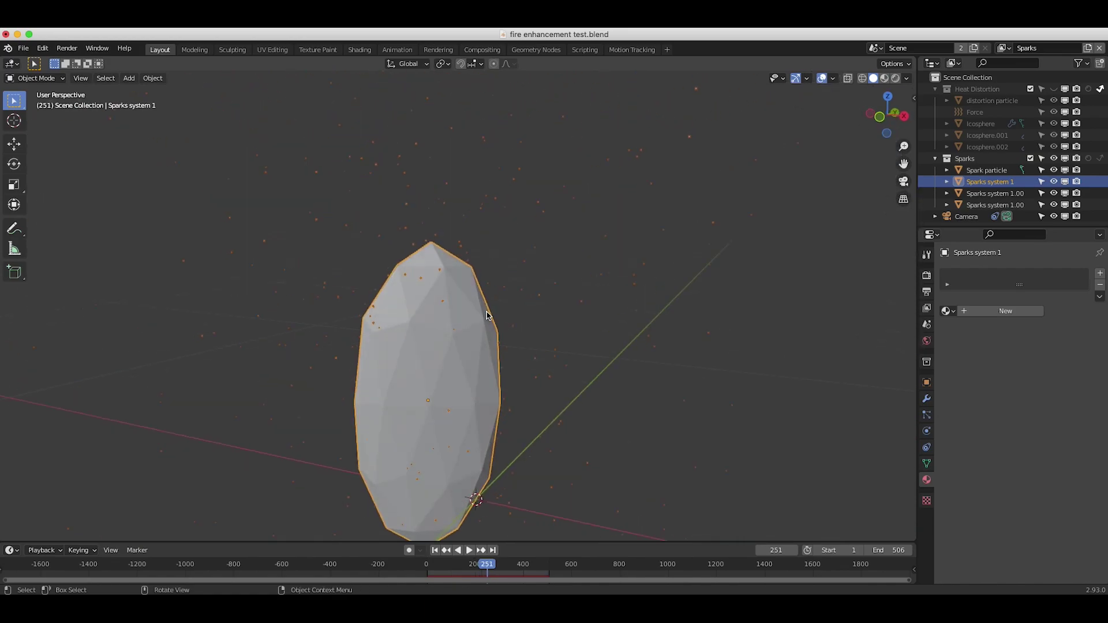
pyautogui.hscroll(-4, 487, 316)
pyautogui.scroll(5, 487, 316)
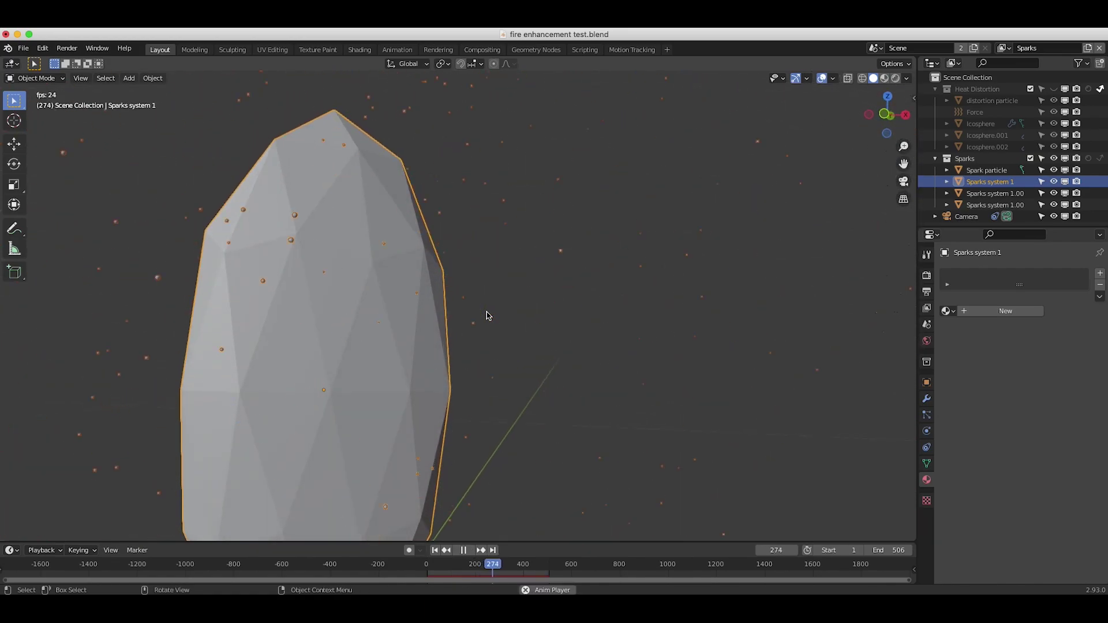
pyautogui.press('space')
pyautogui.scroll(-6, 487, 315)
pyautogui.hscroll(-5, 487, 315)
pyautogui.hscroll(10, 487, 316)
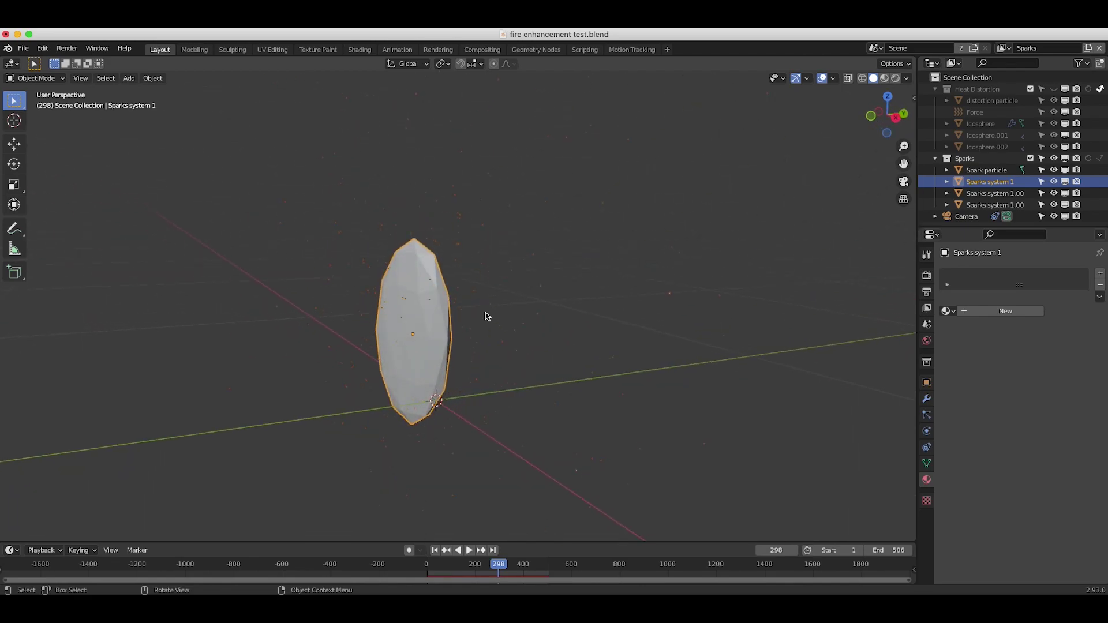
pyautogui.hscroll(-4, 486, 316)
# - Return to the camera view and play the animation from the first frame
pyautogui.click(83, 82)
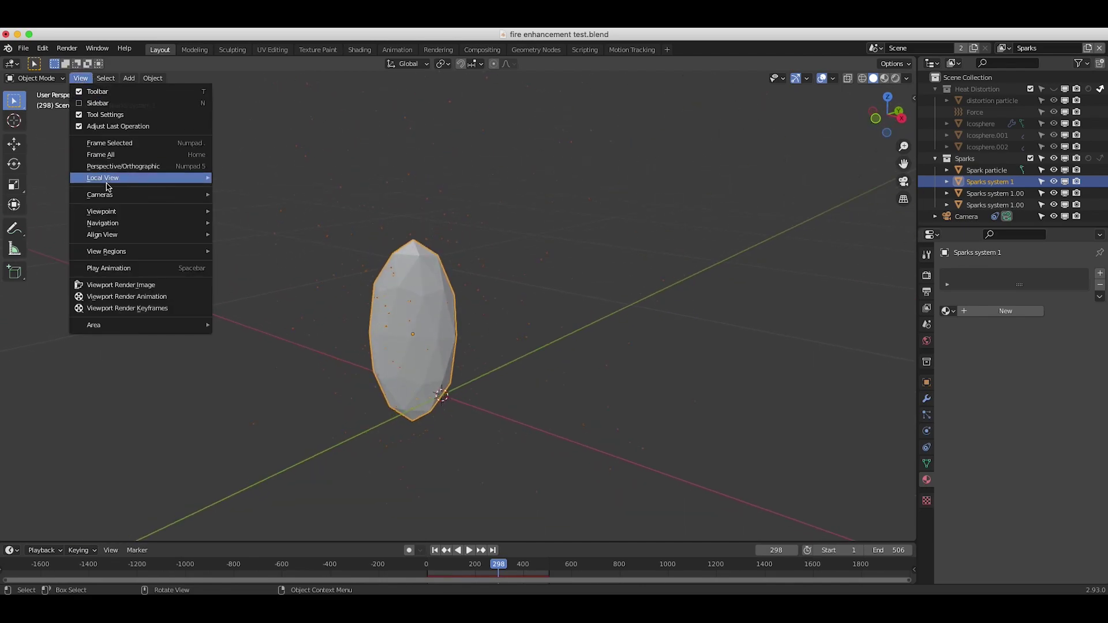
pyautogui.moveTo(104, 210)
pyautogui.click(262, 211)
pyautogui.press('KP_0')
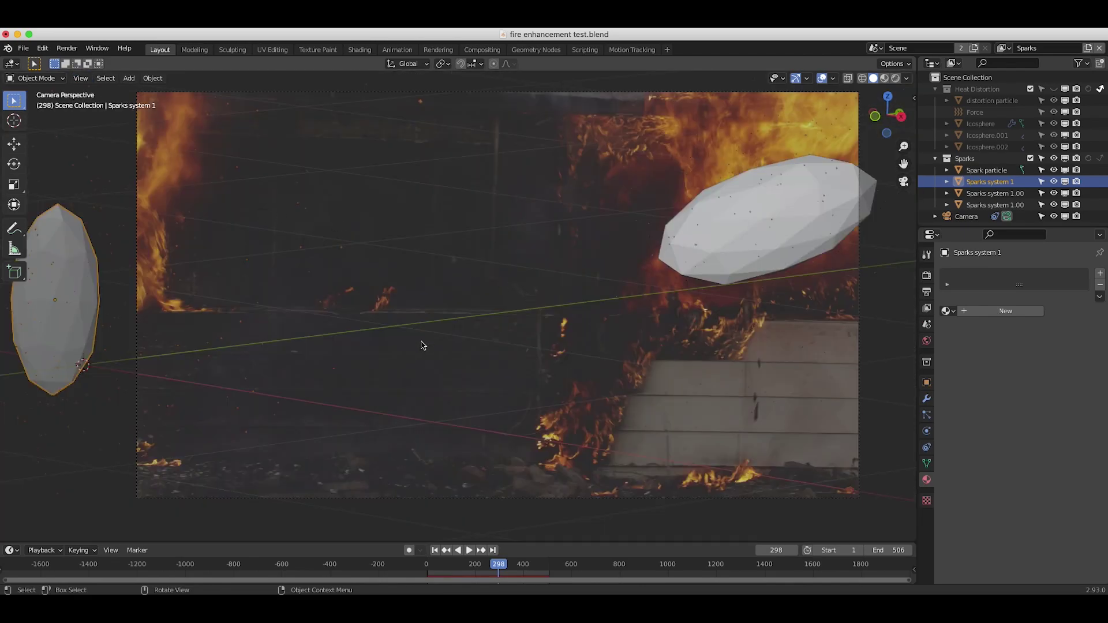
pyautogui.hotkey('shift', 'Left')
pyautogui.press('space')
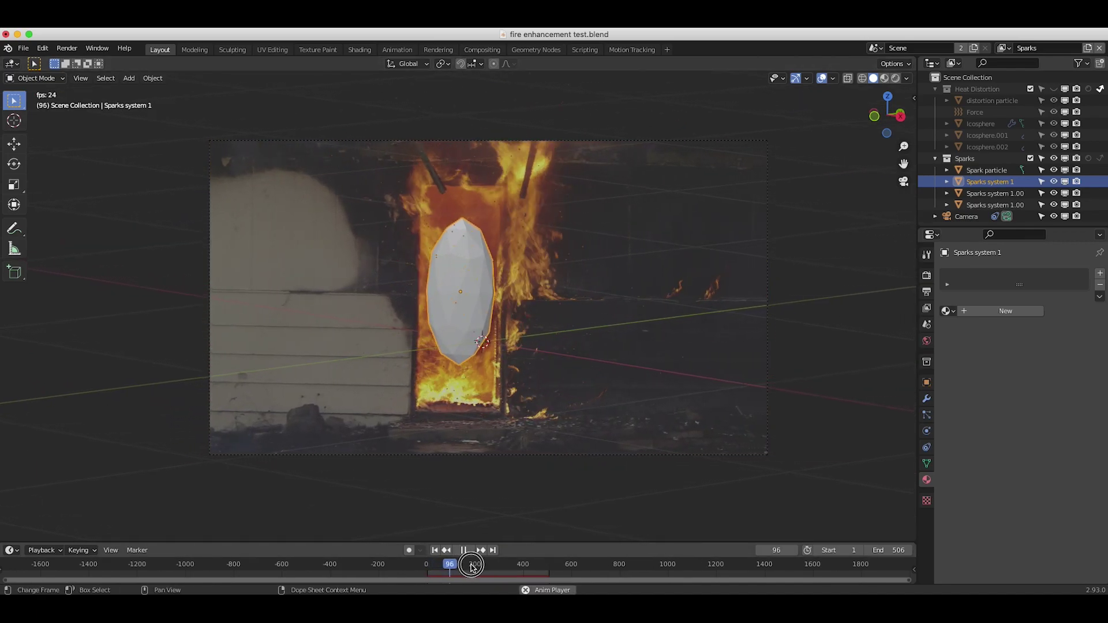
# - Scrub ahead in the timeline, select the emitter Sparks system 1.001 over the flames, and stop playback at frame 389
pyautogui.moveTo(471, 566); pyautogui.dragTo(506, 565)
pyautogui.click(597, 245)
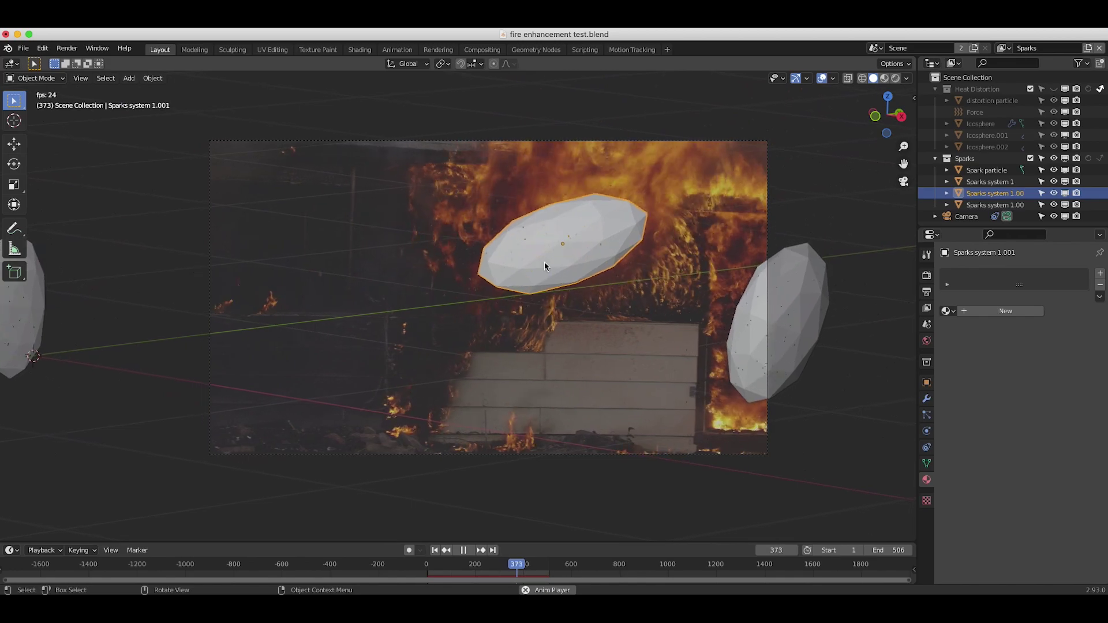
pyautogui.press('space')
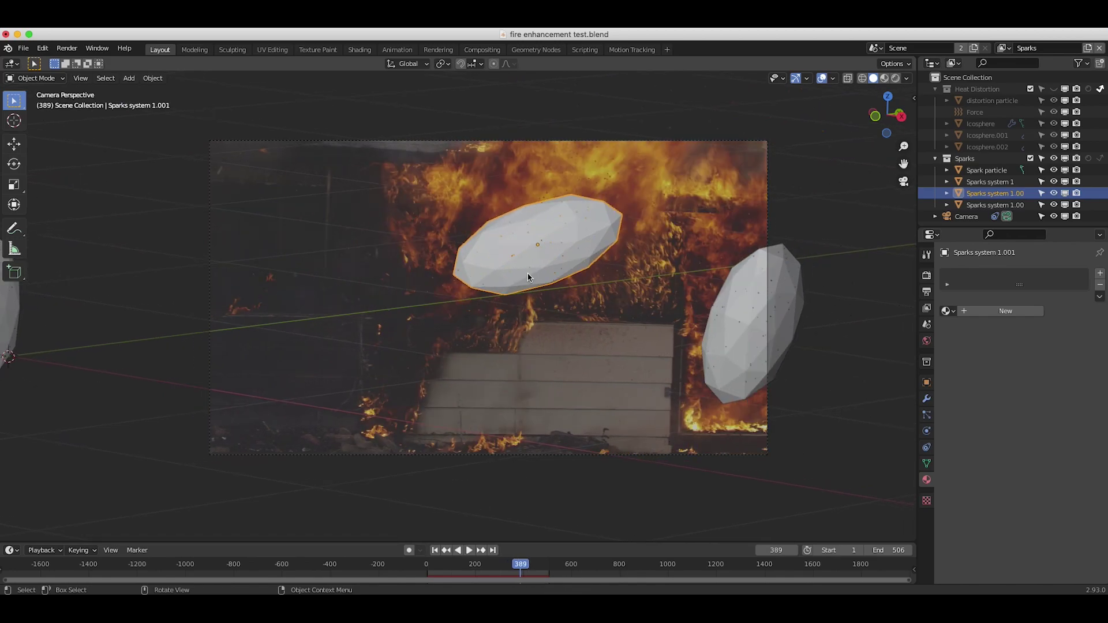
# - Play the camera view to check the emitters against the moving fire footage, pausing at frame 106
pyautogui.press('space')
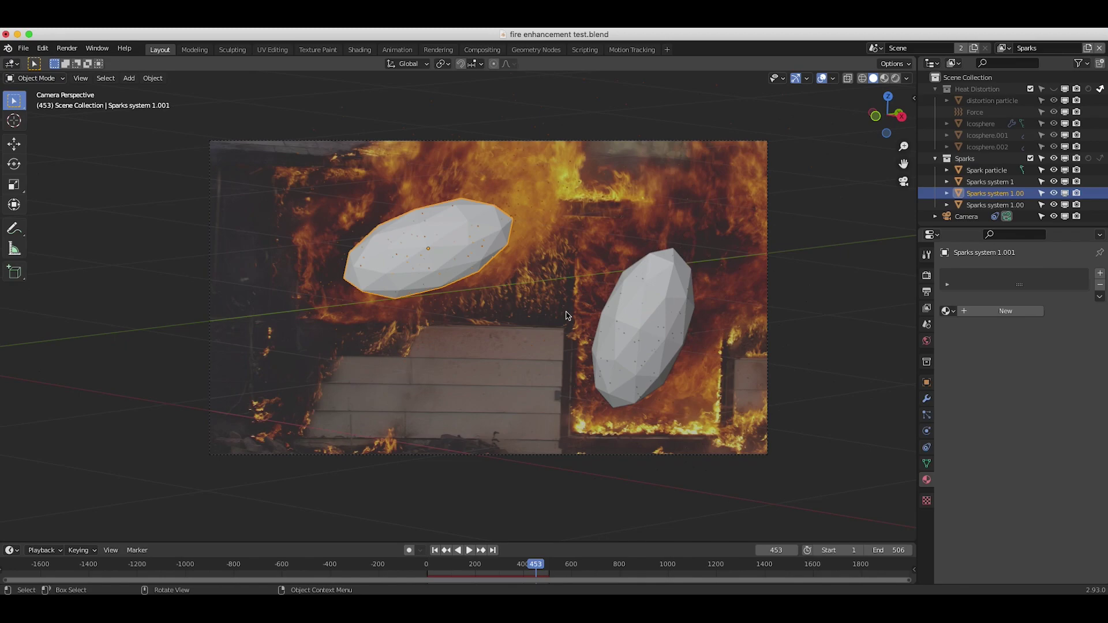
pyautogui.press('space')
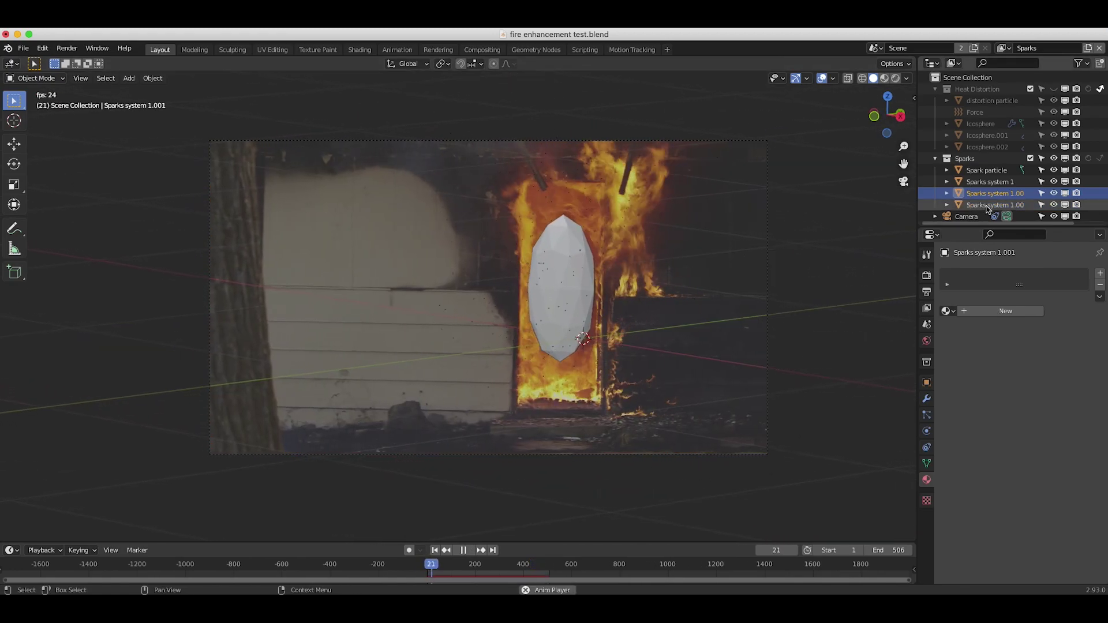
pyautogui.press('space')
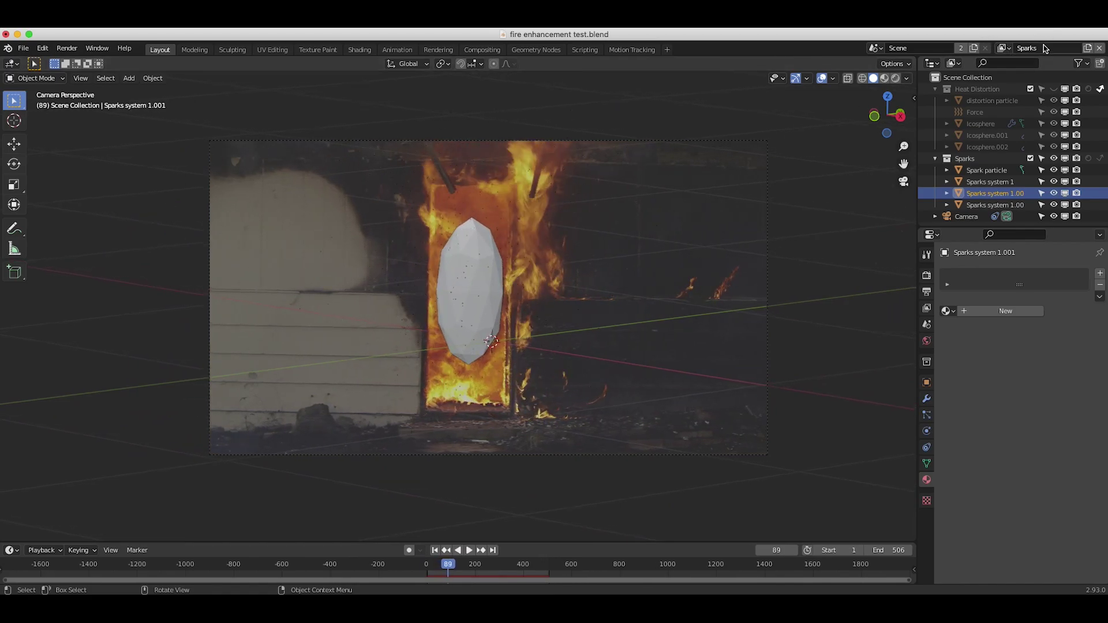
pyautogui.press('space')
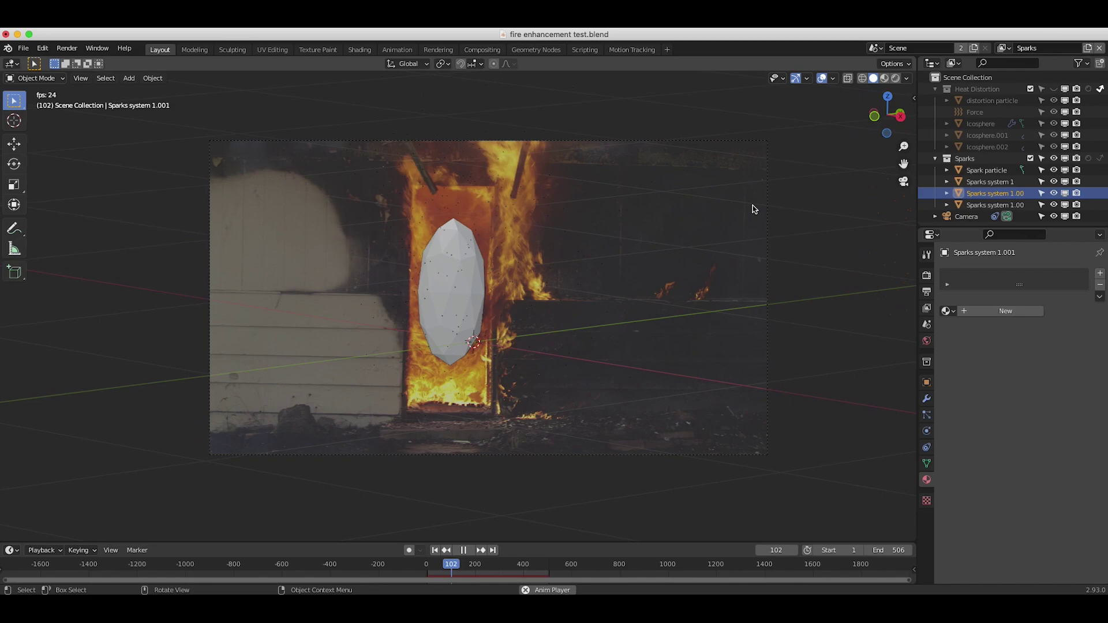
pyautogui.press('space')
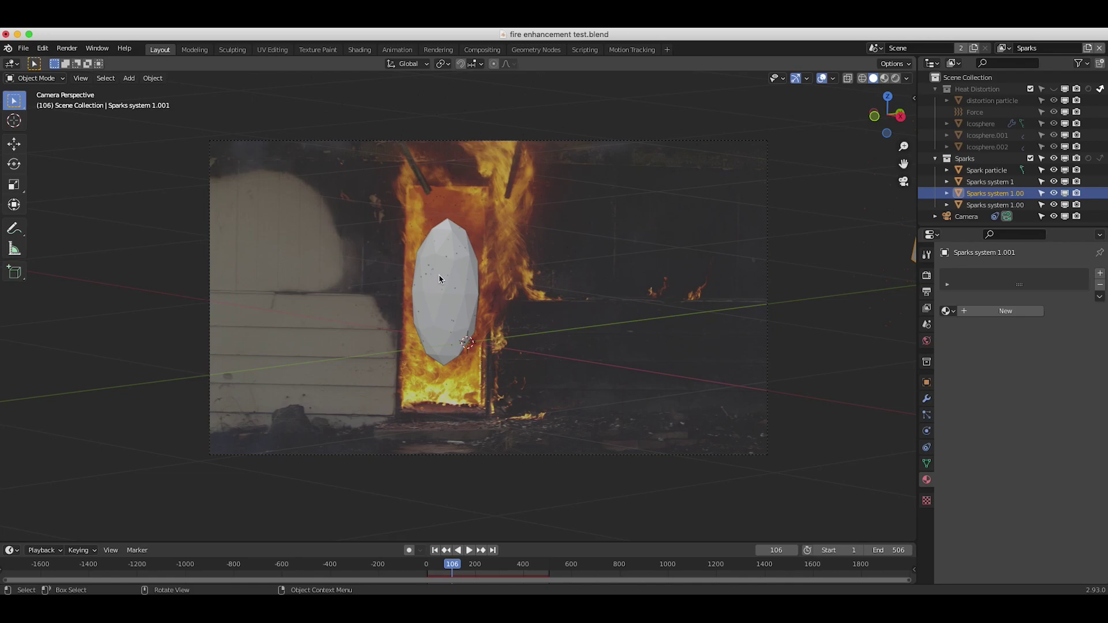
# - Switch from the Sparks to the Heat Distortion view layer, select the Icosphere particle emitter, and play the animation, stopping at frame 99
pyautogui.click(445, 264)
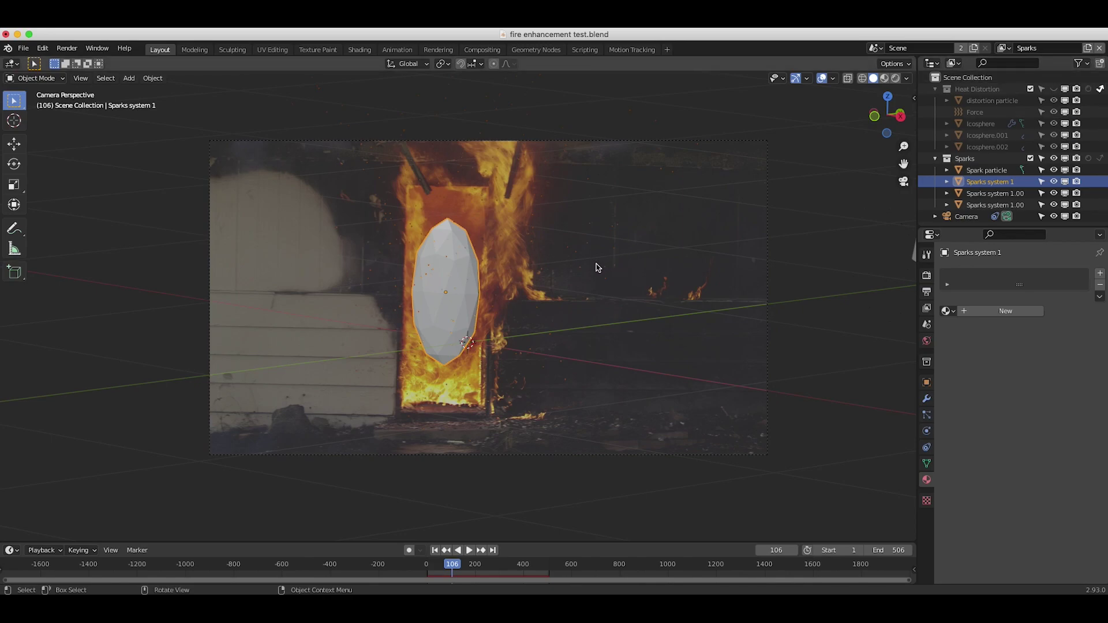
pyautogui.click(1003, 47)
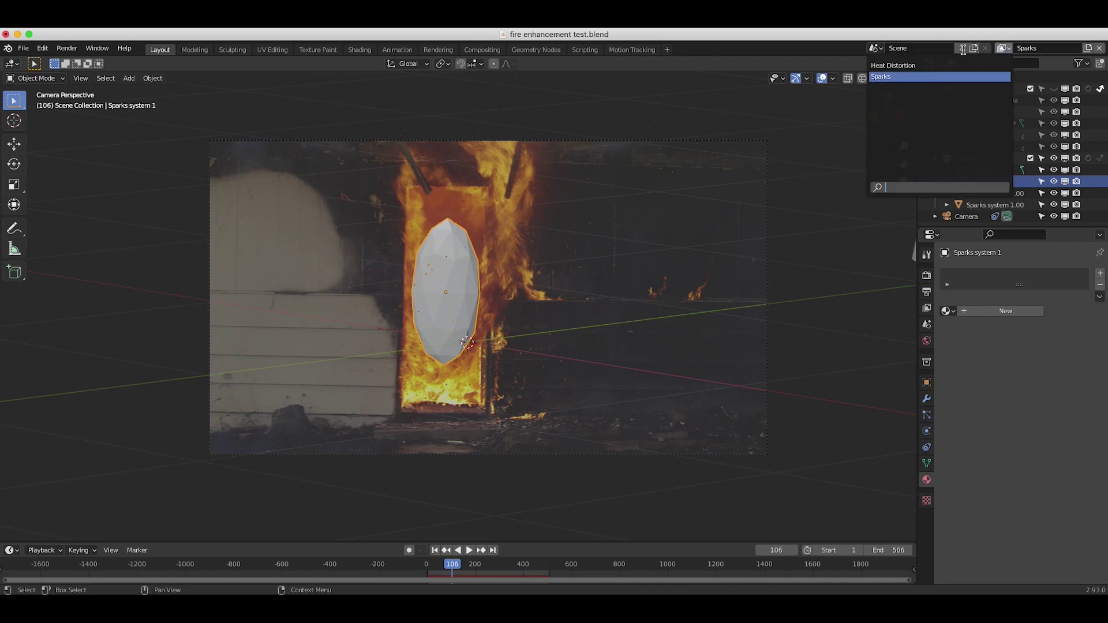
pyautogui.click(918, 65)
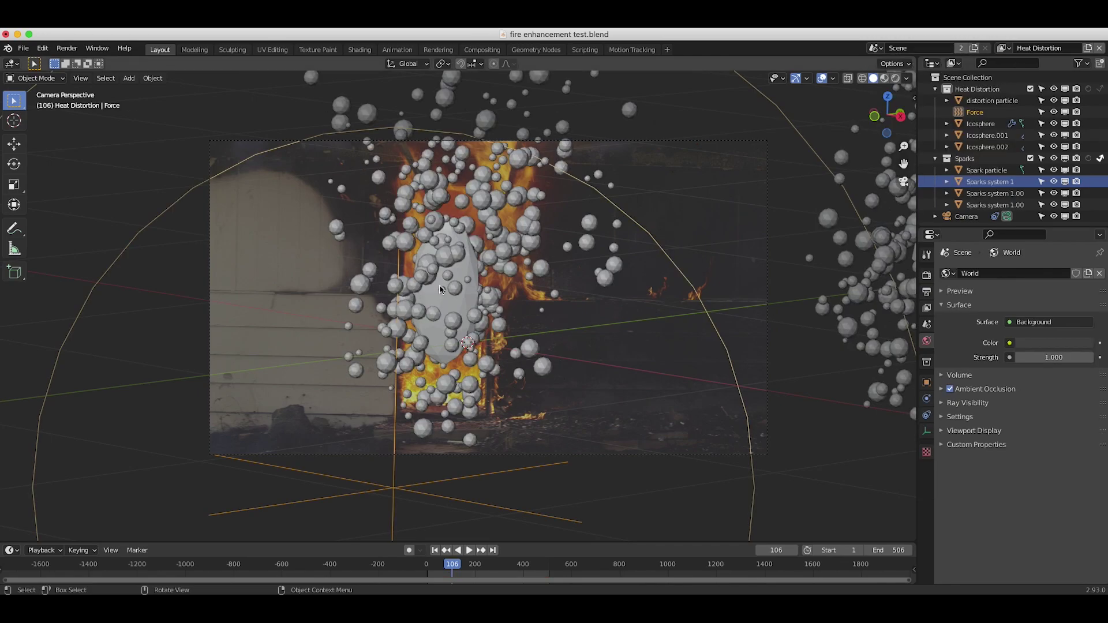
pyautogui.click(434, 227)
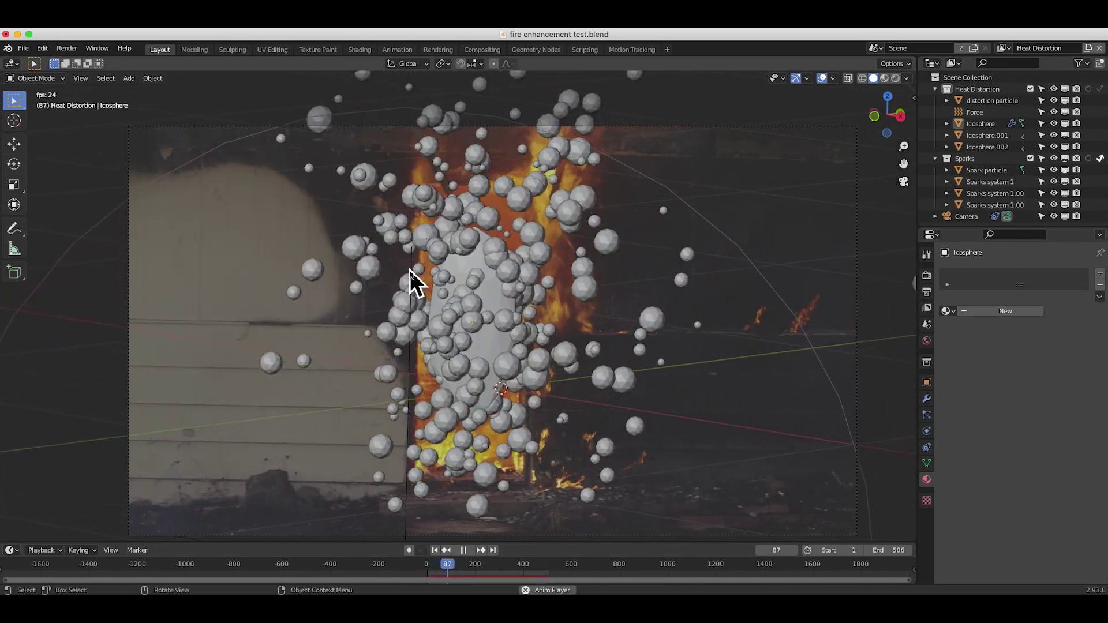
pyautogui.press('space')
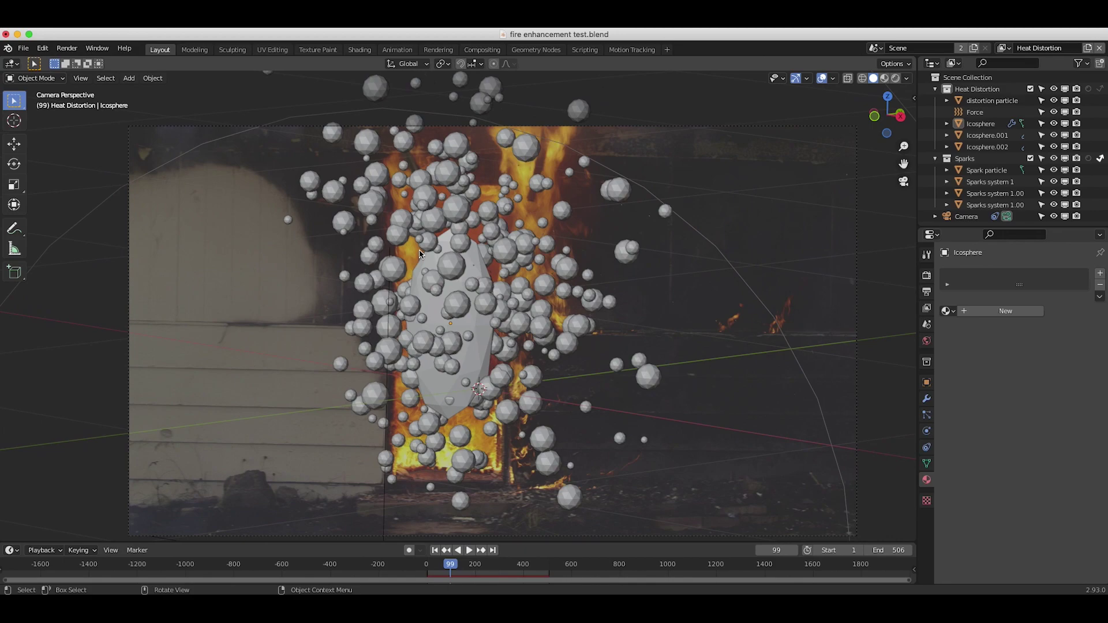
# - Preview the heat distortion particles in Rendered shading, return to Solid shading, and stop playback at frame 172
pyautogui.press('z')
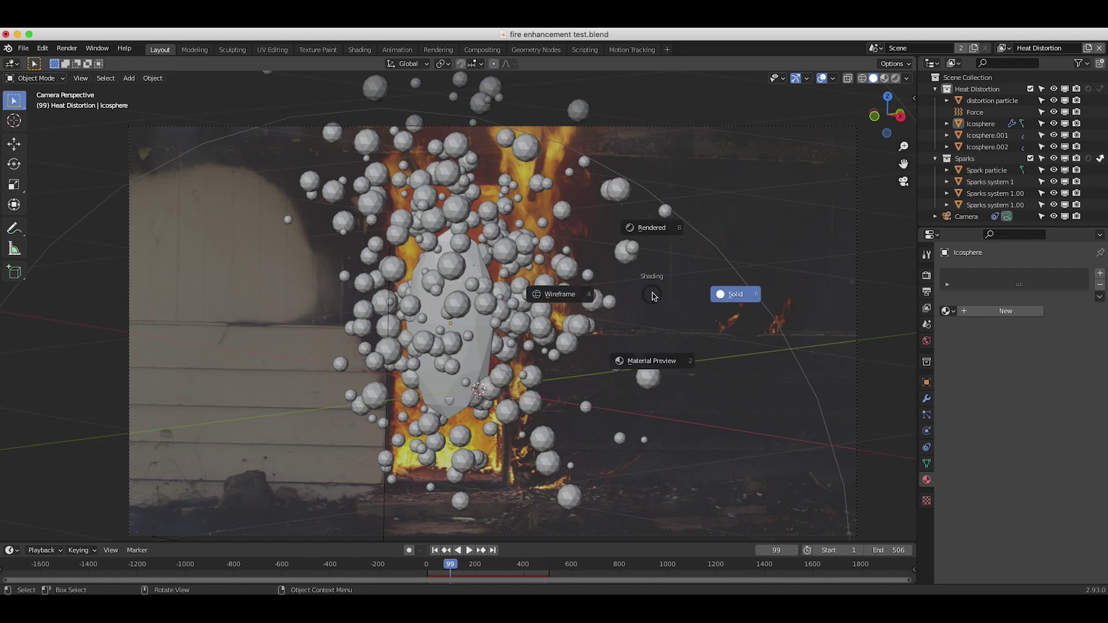
pyautogui.click(657, 232)
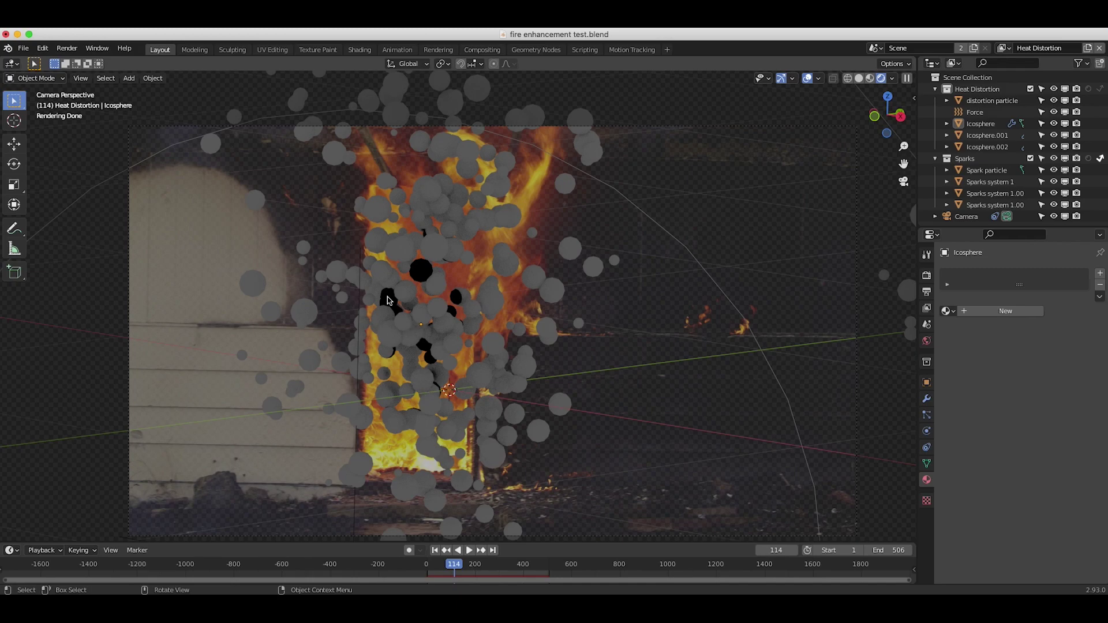
pyautogui.press('z')
pyautogui.click(452, 335)
pyautogui.press('space')
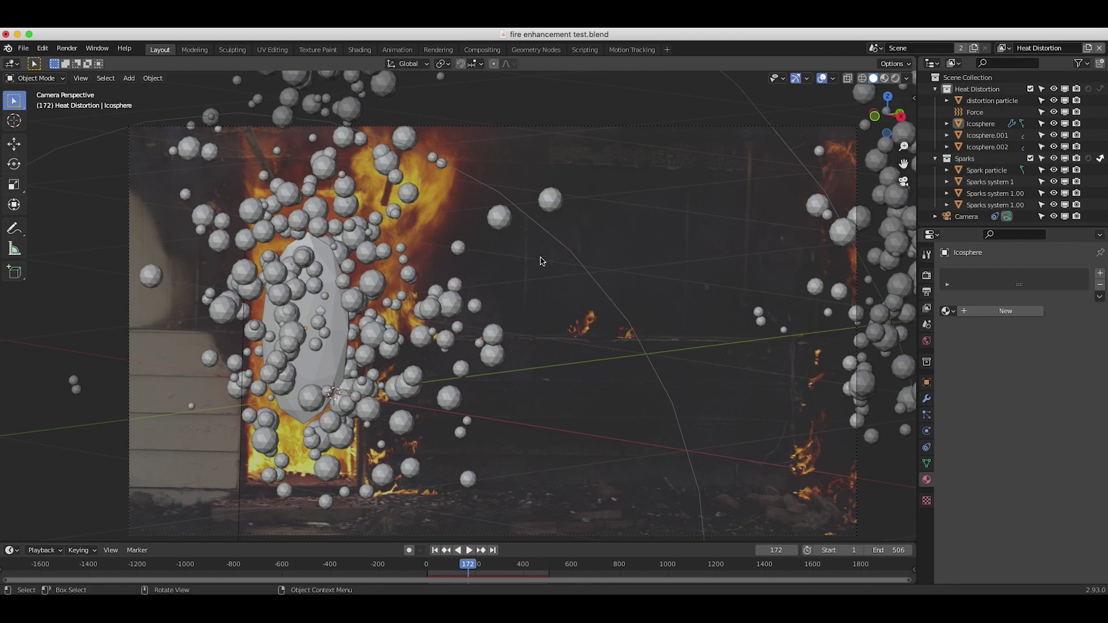
# - Select the Icosphere heat emitter, play the camera view to watch its particles over the fire, and check the view layer list
pyautogui.click(426, 318)
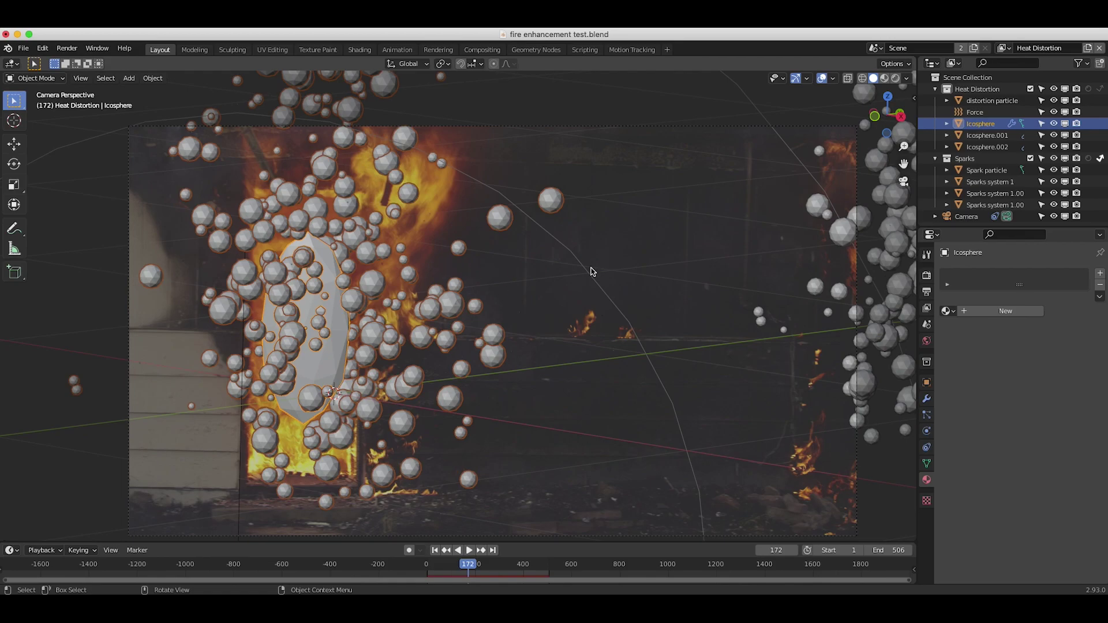
pyautogui.press('space')
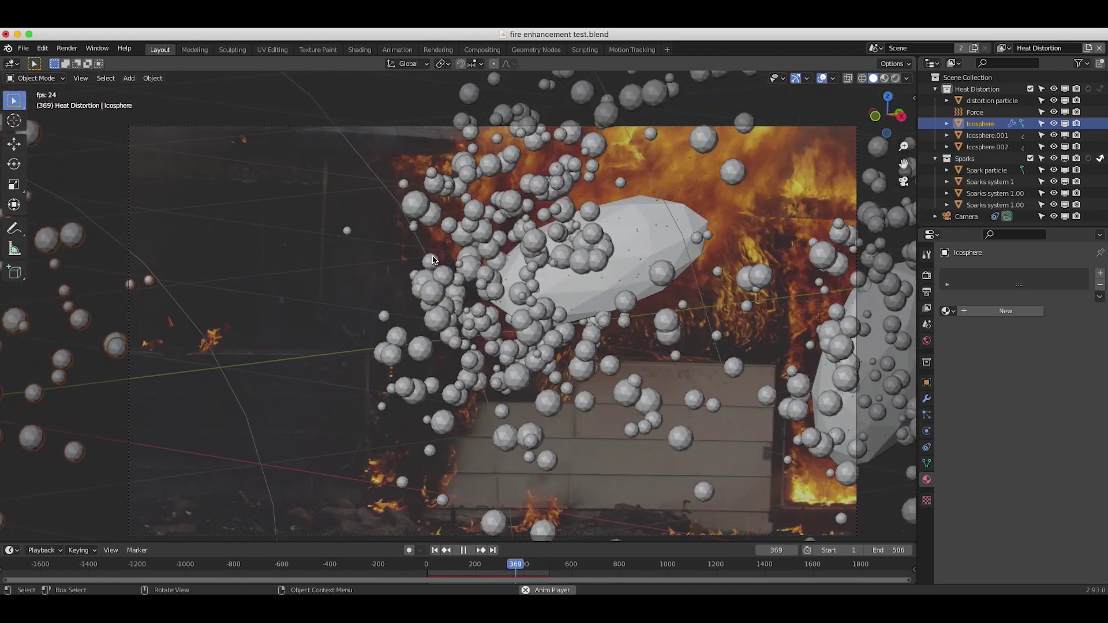
pyautogui.press('space')
pyautogui.click(1003, 49)
pyautogui.click(1000, 50)
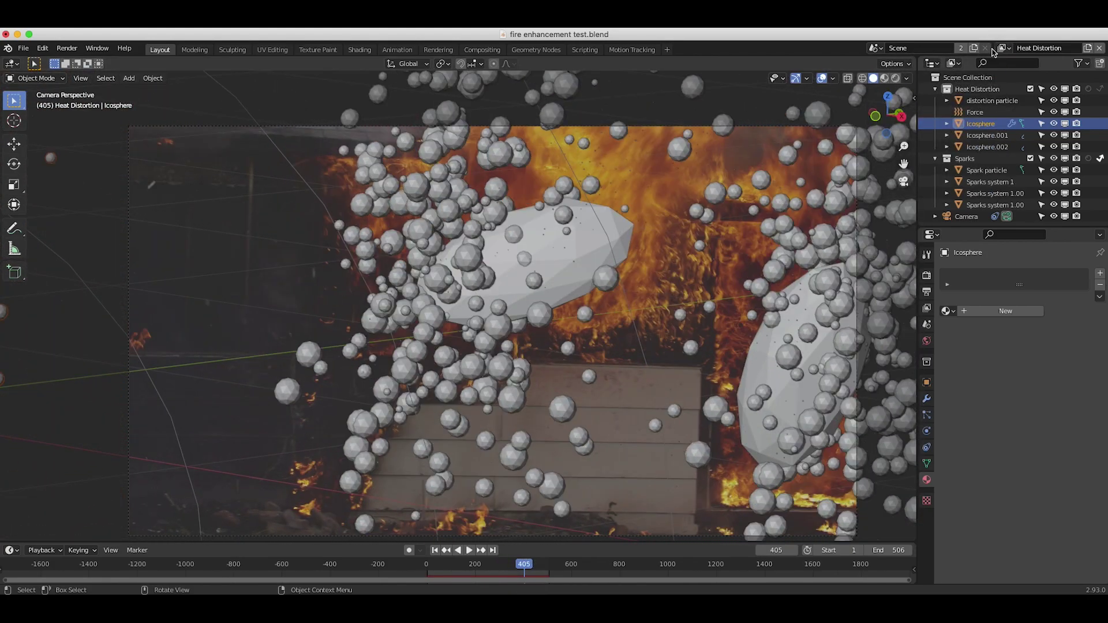
pyautogui.click(1003, 48)
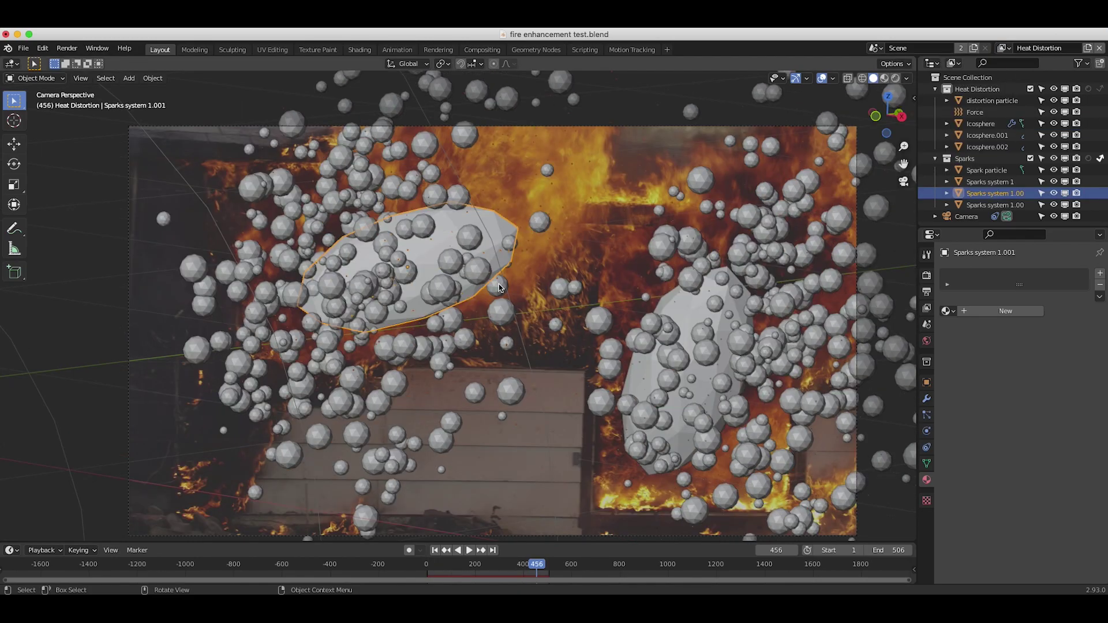
# - Open the Compositing workspace and survey the node tree over the backdrop of the burning house
pyautogui.click(483, 51)
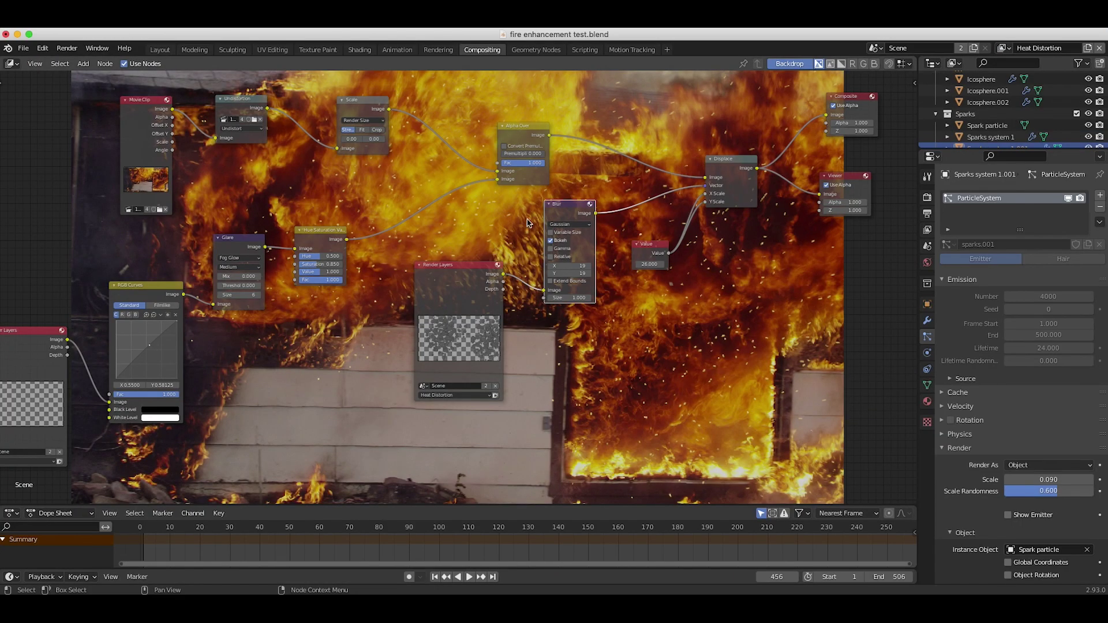
pyautogui.press('v')
pyautogui.moveTo(384, 279); pyautogui.dragTo(445, 236, button='middle')
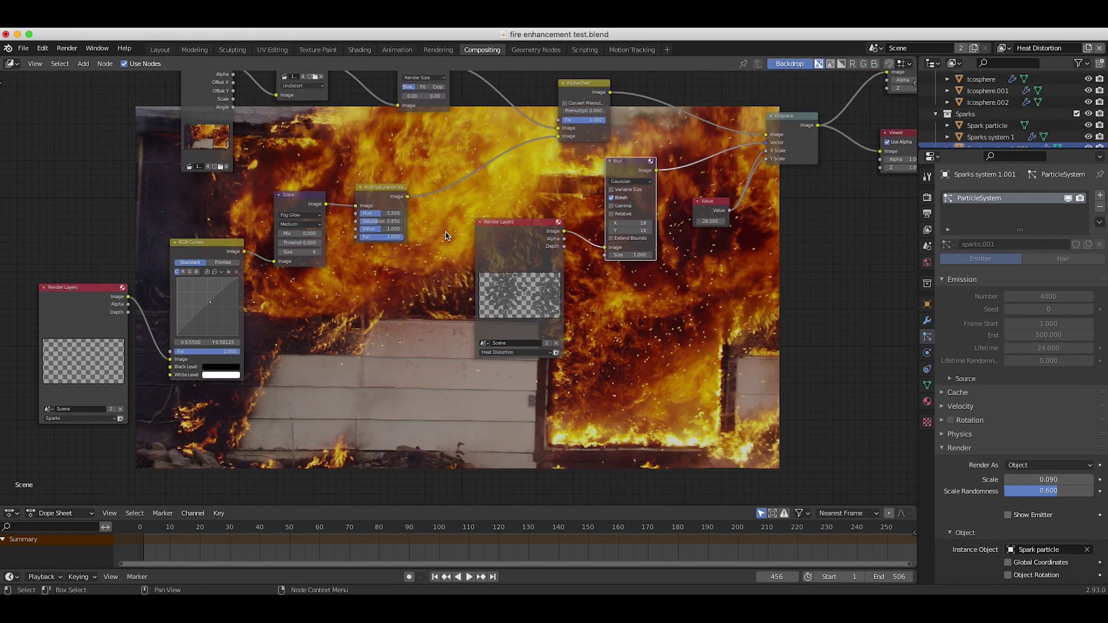
pyautogui.scroll(5, 425, 194)
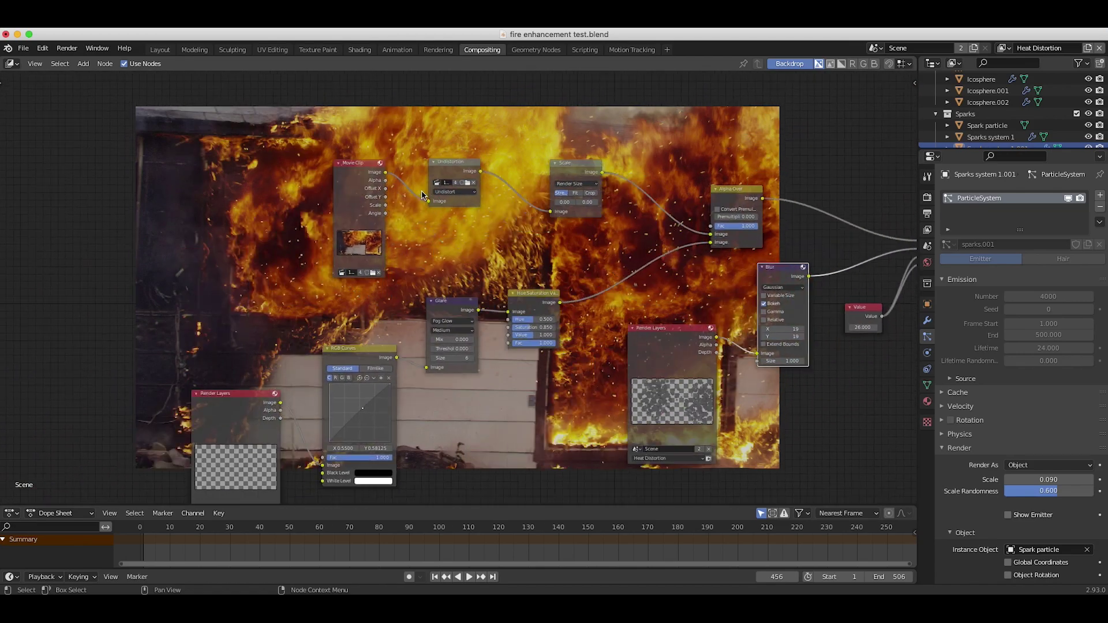
pyautogui.hscroll(-10, 334, 233)
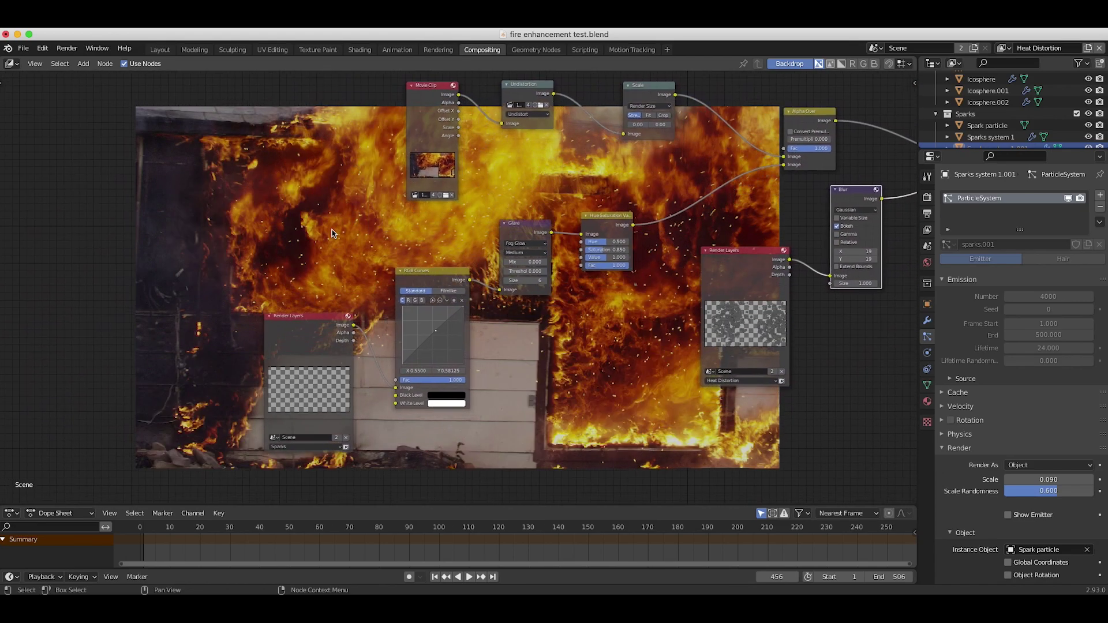
pyautogui.hscroll(12, 334, 233)
pyautogui.hscroll(-5, 333, 233)
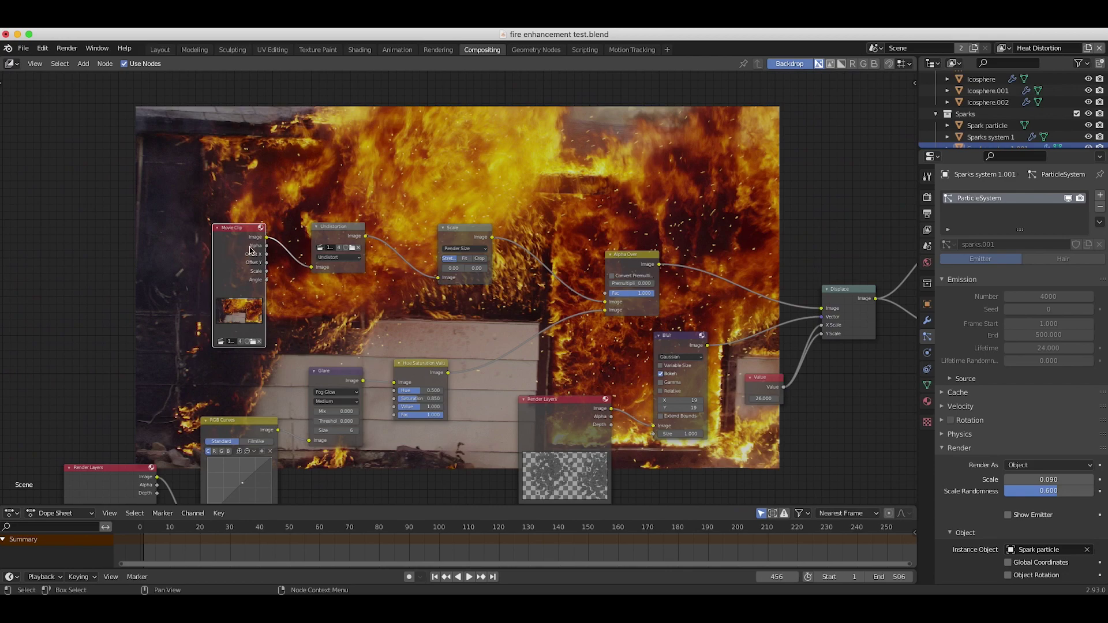
# - Trace the footage nodes through Undistortion and Scale, and the Sparks Render Layers node, to where they join in Alpha Over
pyautogui.click(331, 223)
pyautogui.click(459, 226)
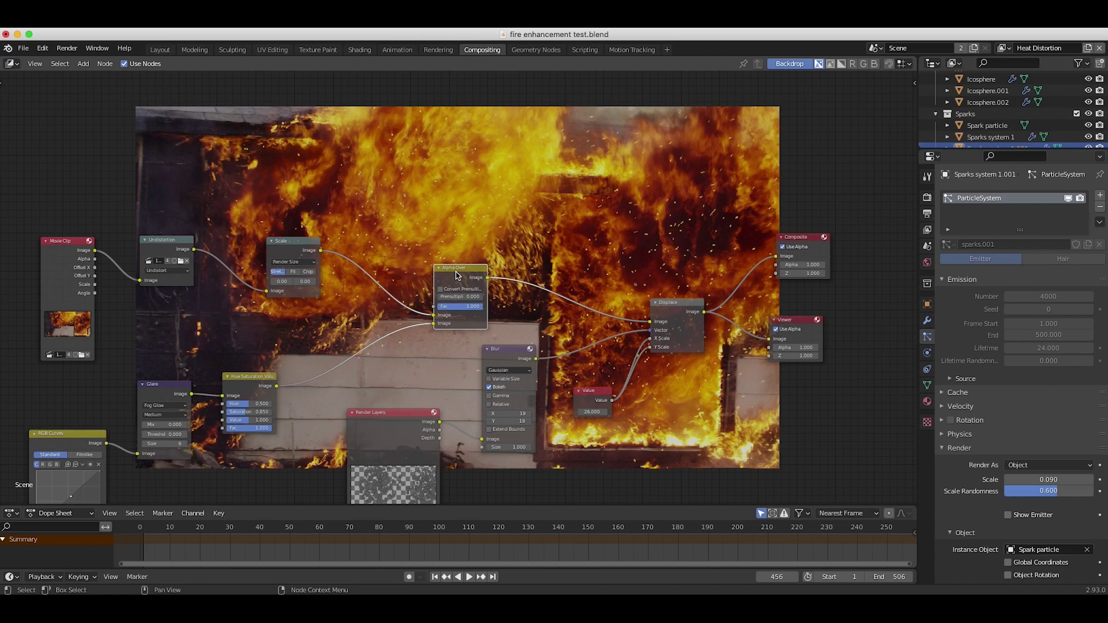
pyautogui.moveTo(457, 276); pyautogui.dragTo(609, 175, button='middle')
pyautogui.moveTo(100, 404); pyautogui.dragTo(218, 341, button='middle')
pyautogui.click(218, 341)
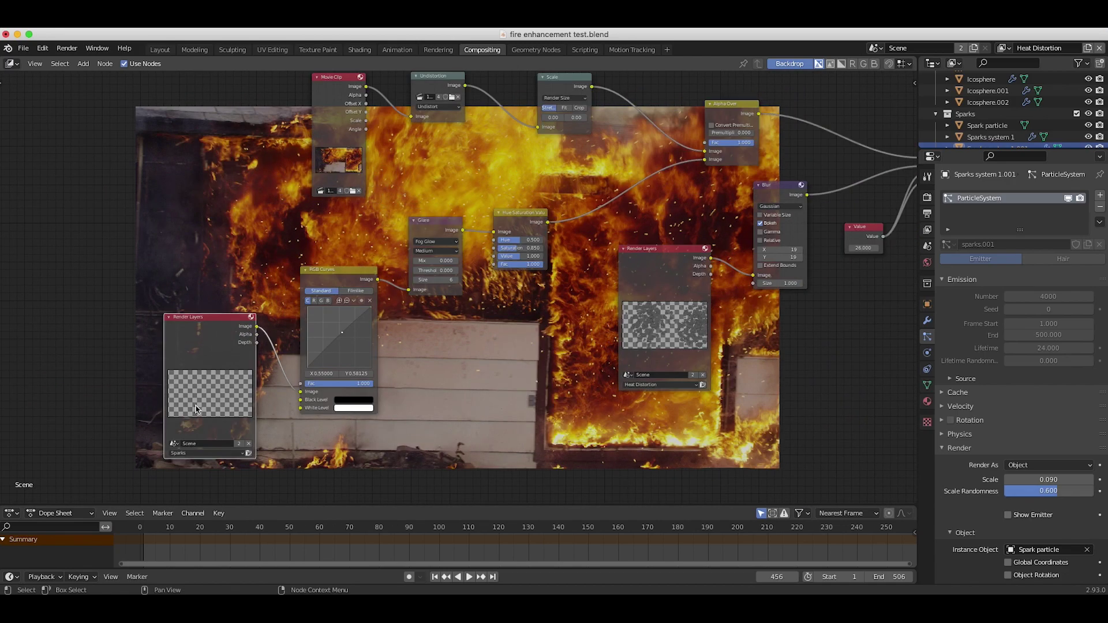
pyautogui.click(733, 117)
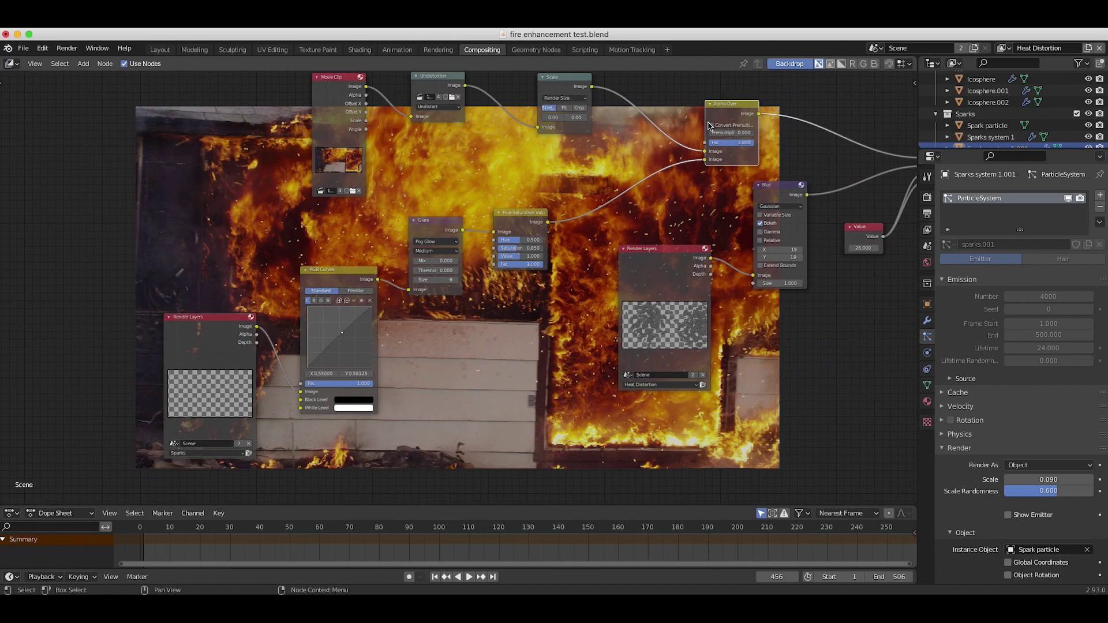
# - Add a Viewer node fed by the Alpha Over output and inspect the sparks composite in the backdrop
pyautogui.moveTo(665, 212); pyautogui.dragTo(510, 281, button='middle')
pyautogui.hotkey('shift', 'a')
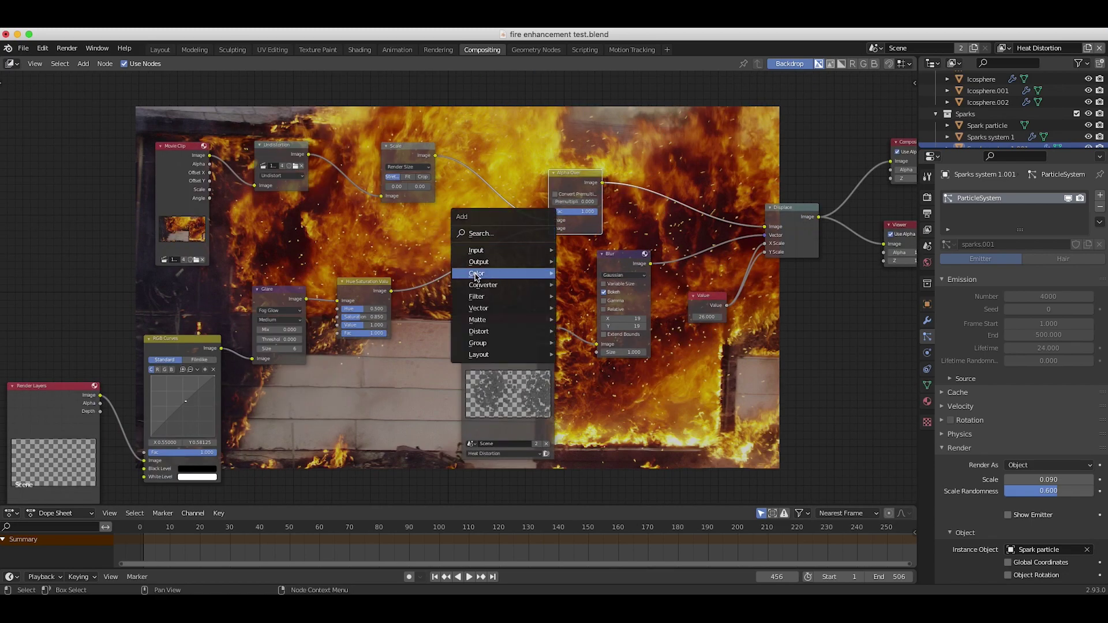
pyautogui.moveTo(479, 262)
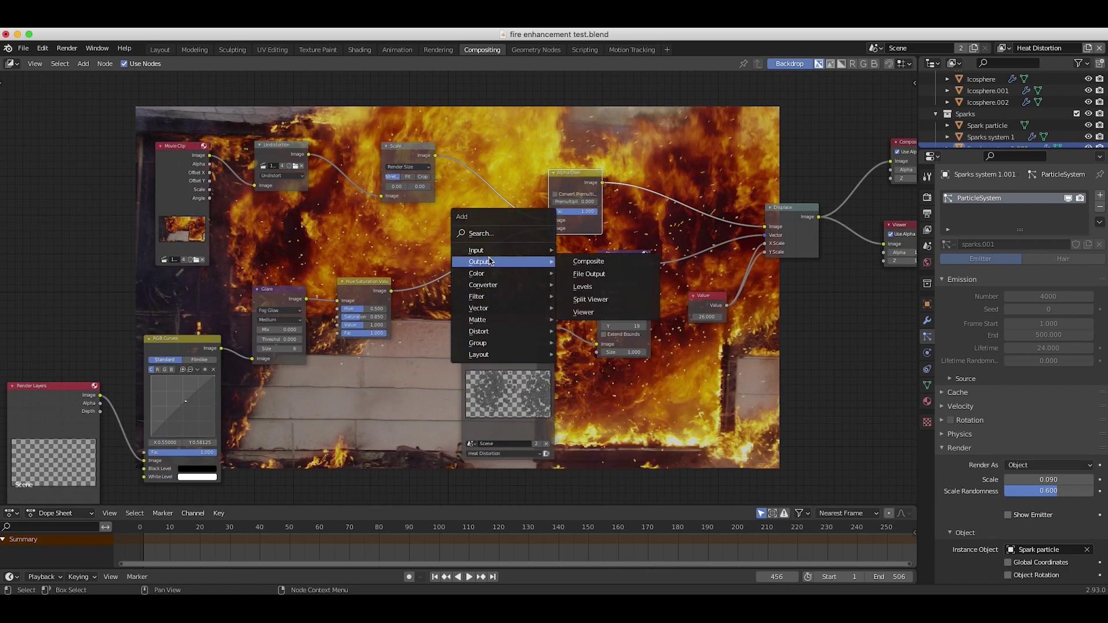
pyautogui.click(591, 315)
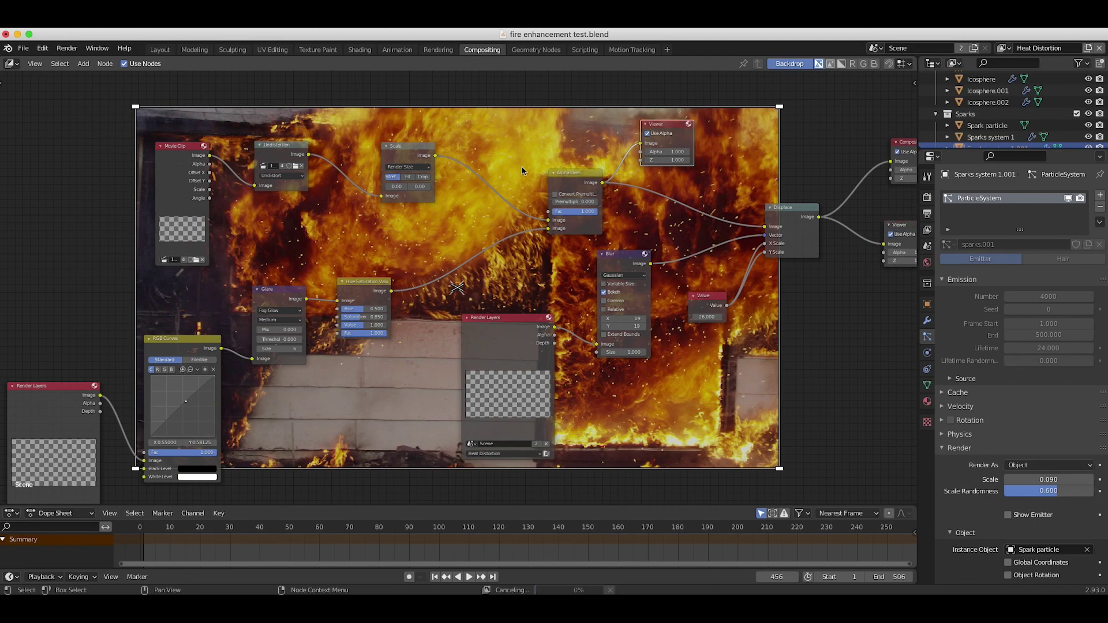
pyautogui.moveTo(494, 139); pyautogui.dragTo(321, 281, button='middle')
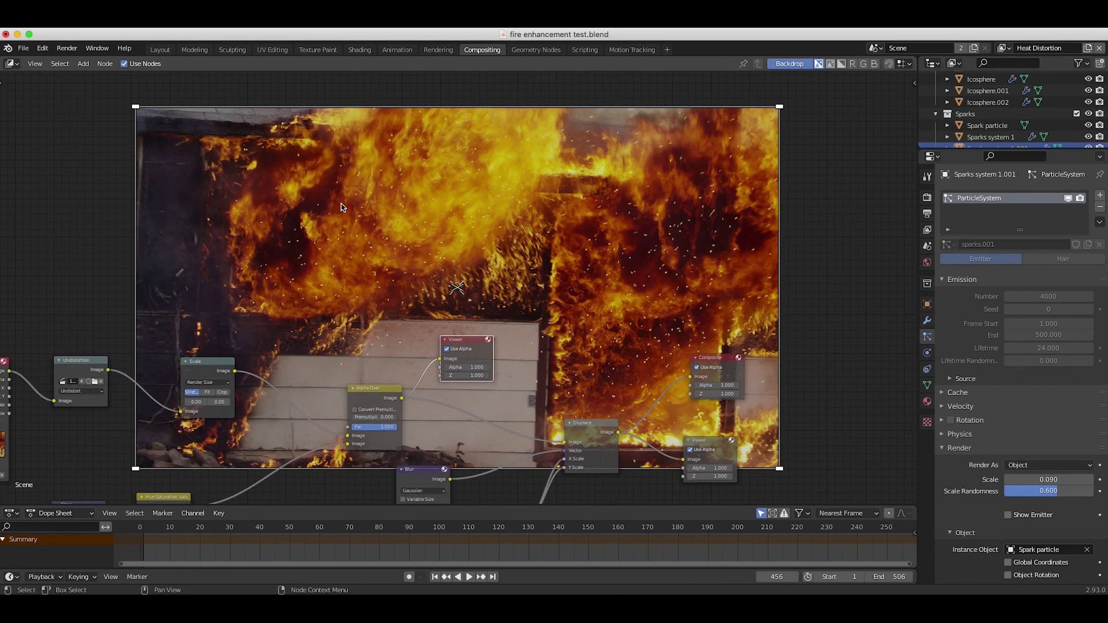
pyautogui.moveTo(310, 345); pyautogui.dragTo(409, 256, button='middle')
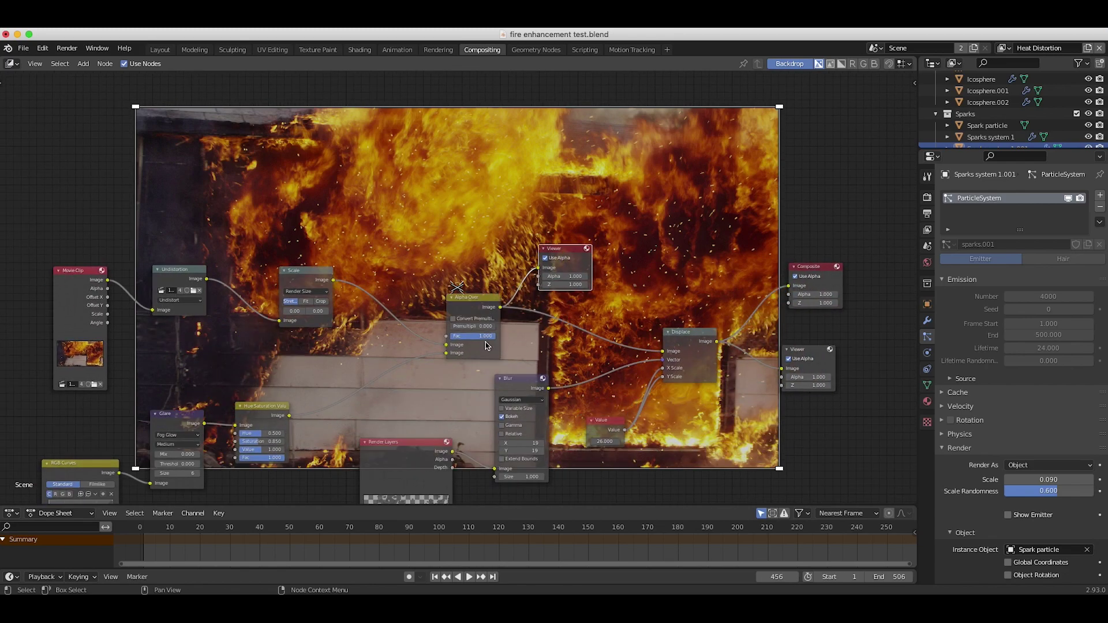
# - Examine the sparks branch node by node: Sparks Render Layers, RGB Curves, Fog Glow Glare, and Hue Saturation Value
pyautogui.moveTo(483, 342); pyautogui.dragTo(670, 192, button='middle')
pyautogui.click(165, 407)
pyautogui.moveTo(118, 414); pyautogui.dragTo(121, 389, button='middle')
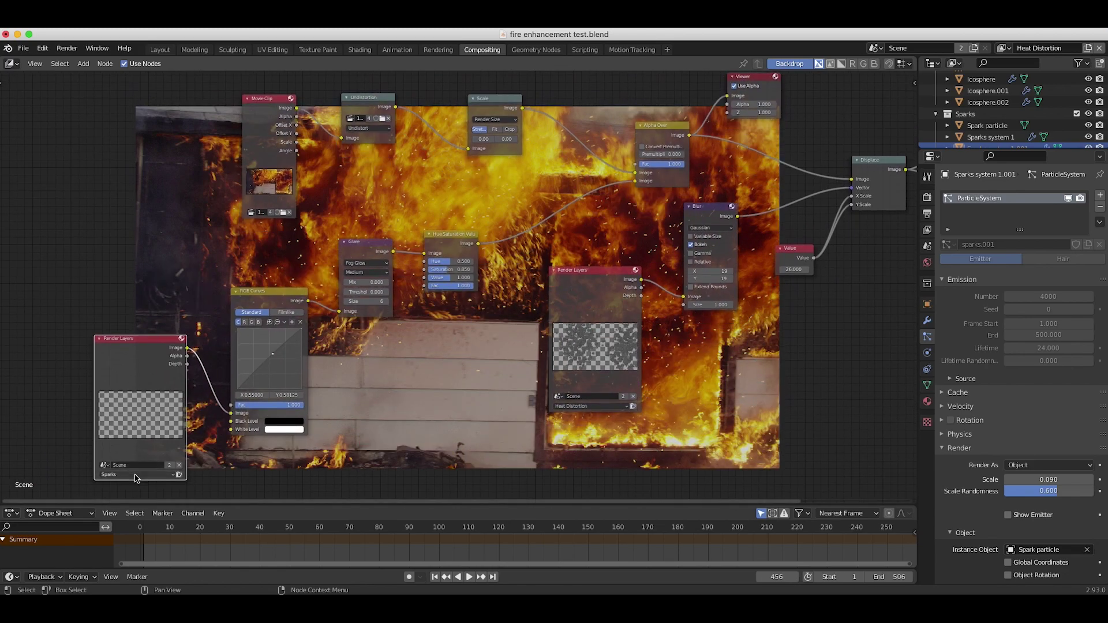
pyautogui.click(271, 303)
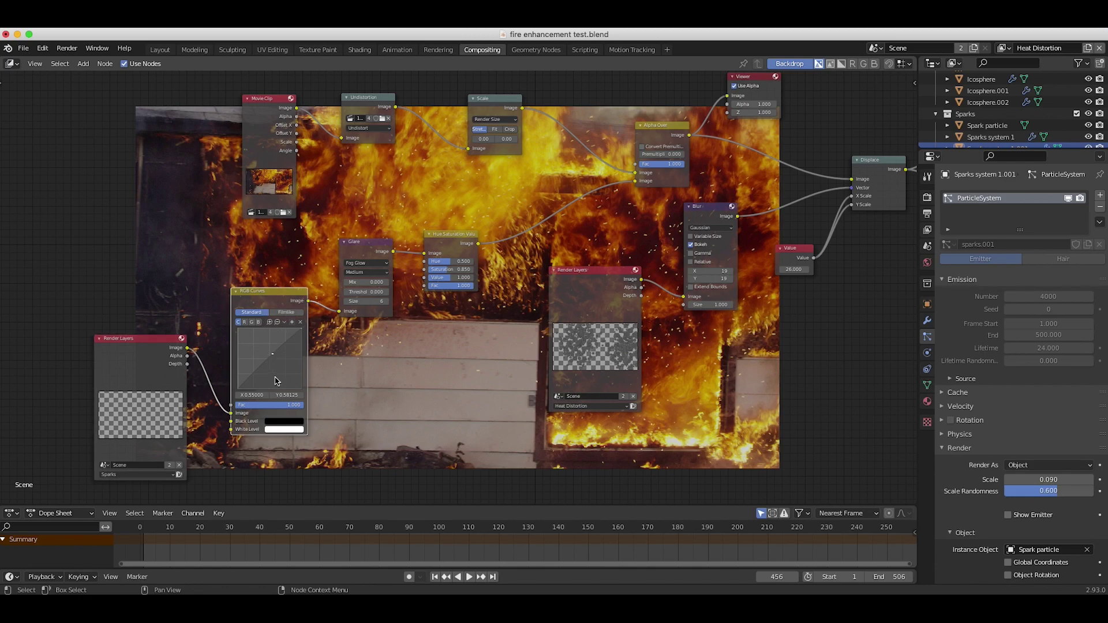
pyautogui.click(359, 257)
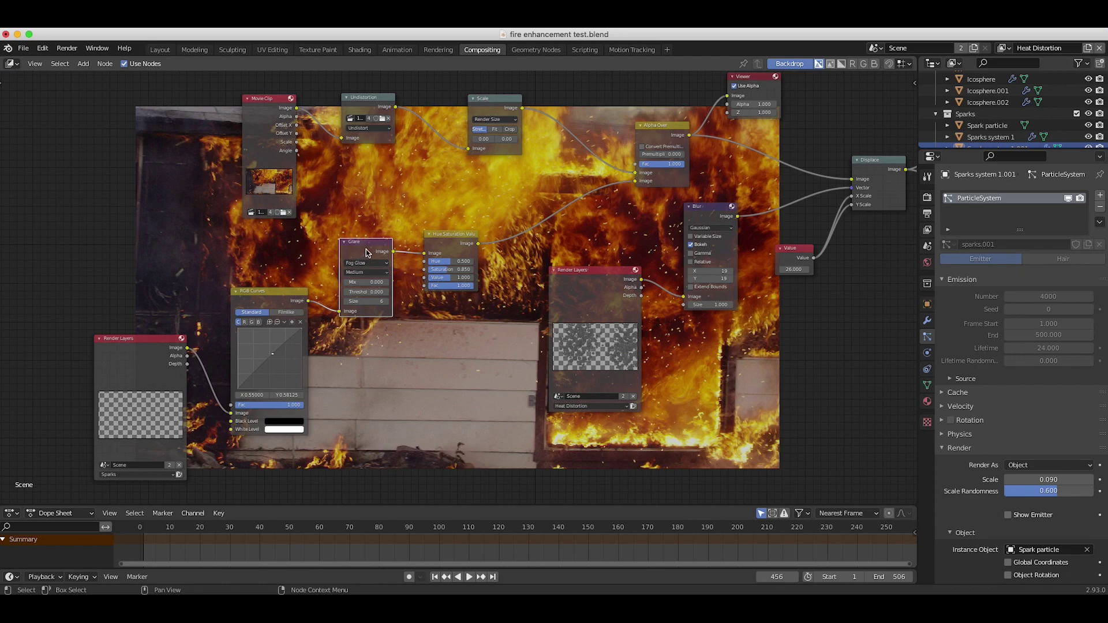
pyautogui.click(435, 245)
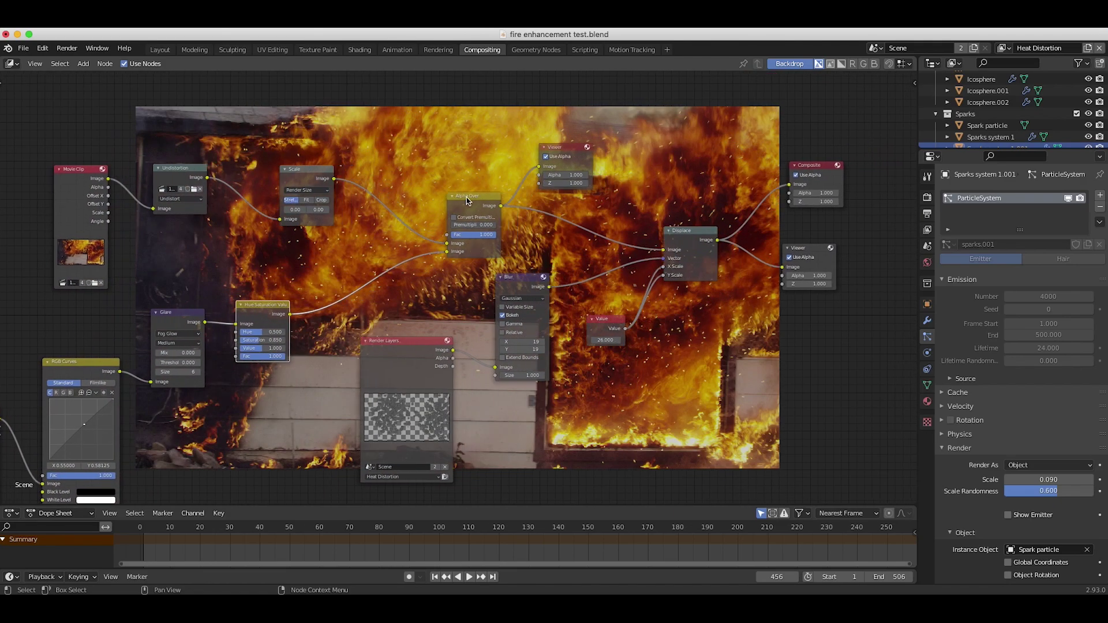
# - Set the Alpha Over factor to 0 to view the footage without sparks, and restore it to 1 for comparison
pyautogui.moveTo(413, 231); pyautogui.dragTo(353, 286, button='middle')
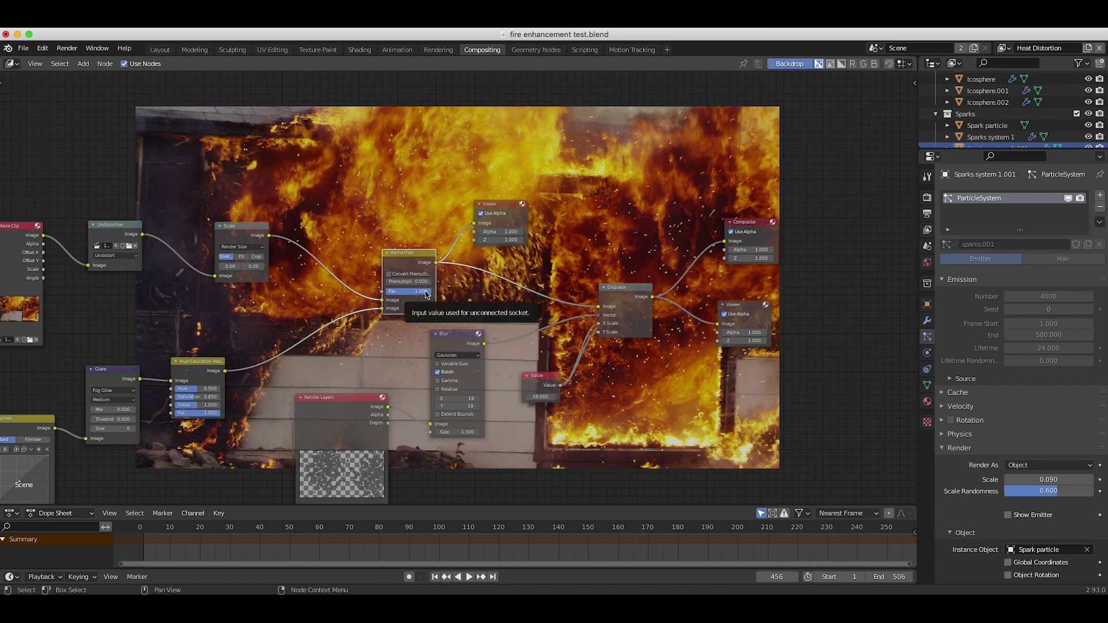
pyautogui.press('BackSpace')
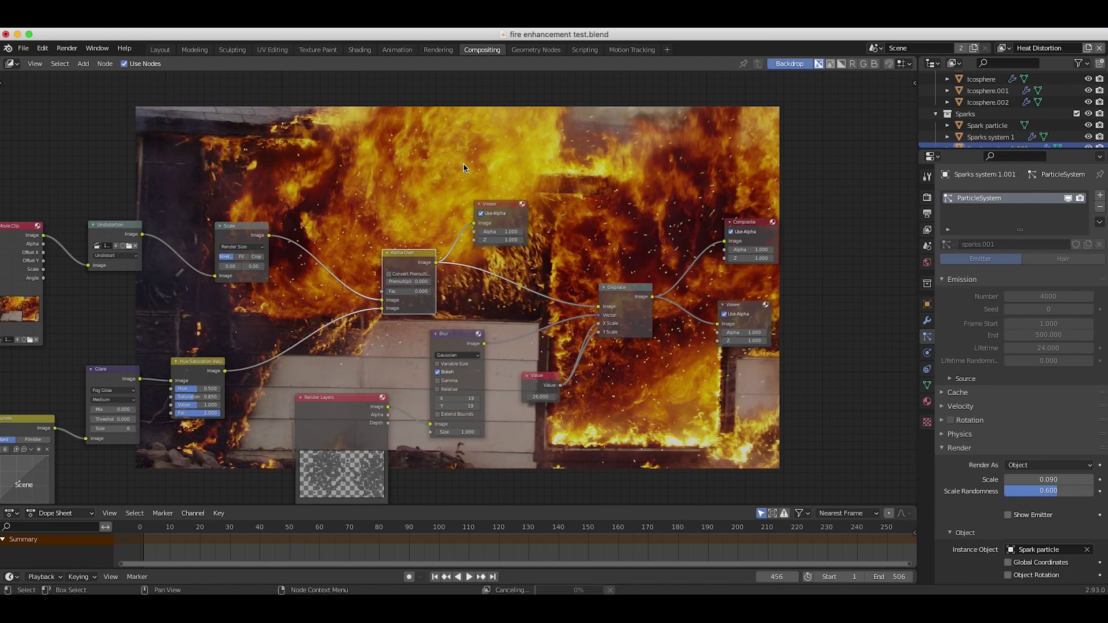
pyautogui.scroll(10, 419, 153)
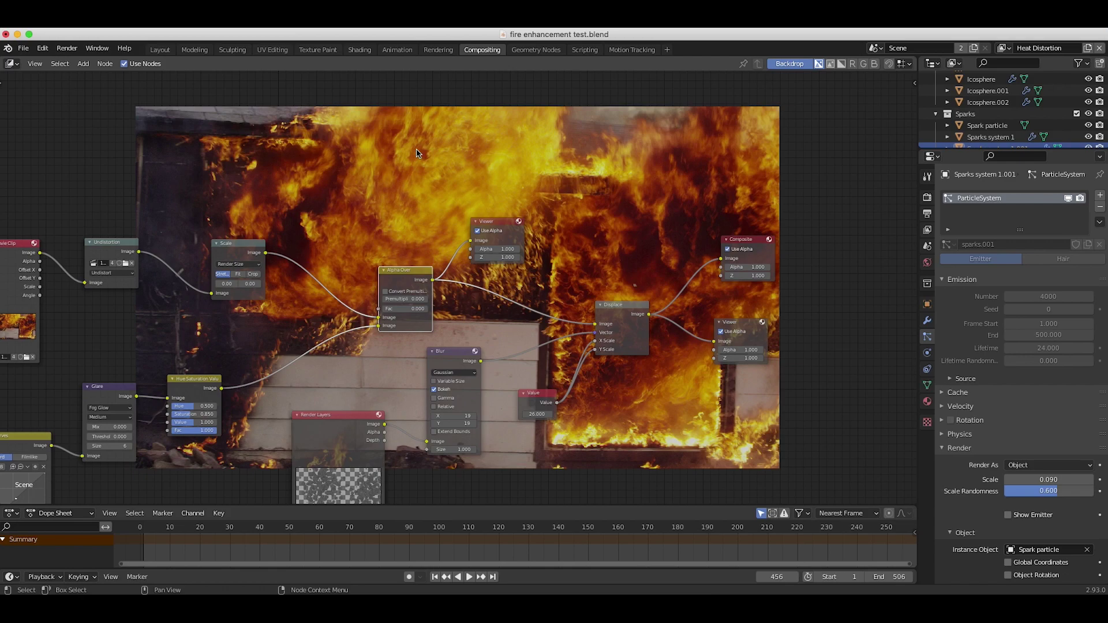
pyautogui.scroll(-10, 418, 153)
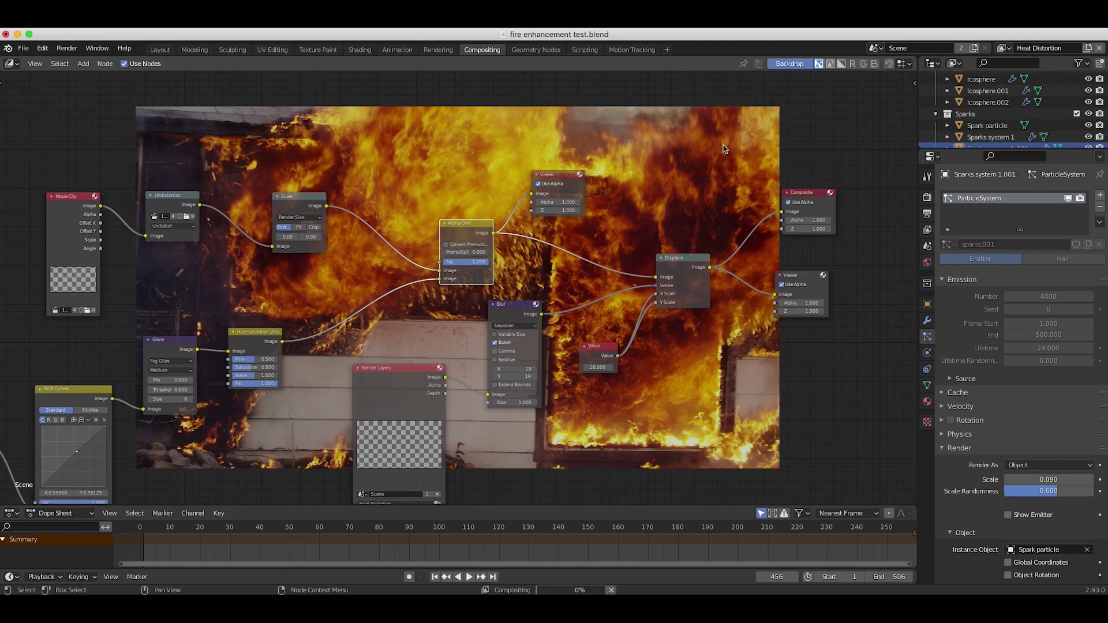
pyautogui.scroll(10, 723, 149)
pyautogui.scroll(2, 723, 149)
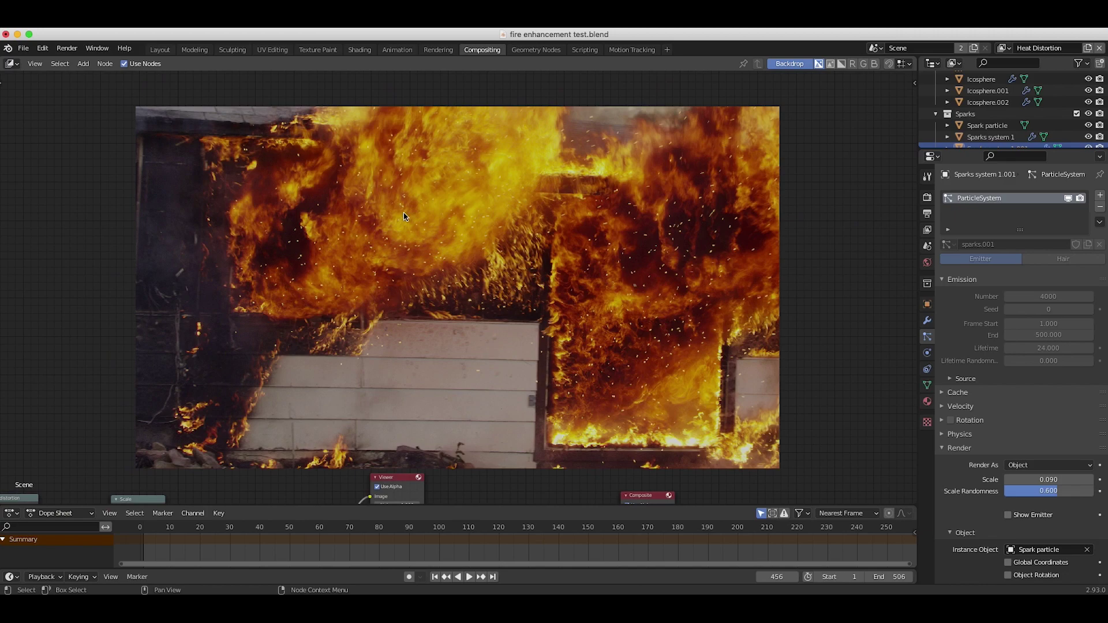
pyautogui.scroll(-13, 441, 371)
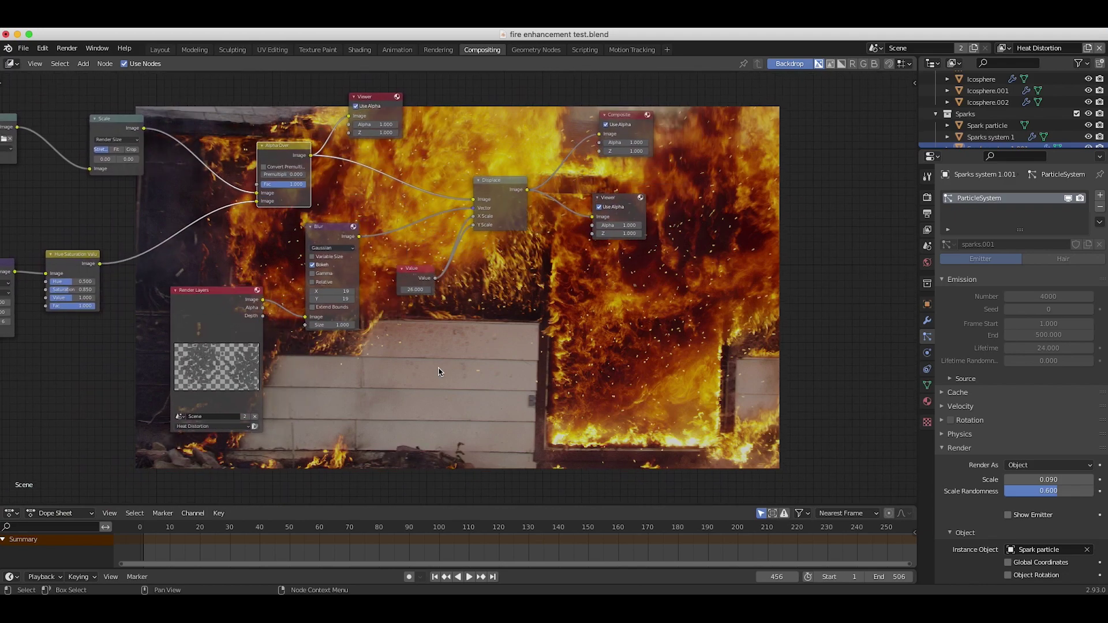
# - Examine the Heat Distortion Render Layers node and the Displace node that its branch feeds
pyautogui.hscroll(-1, 440, 373)
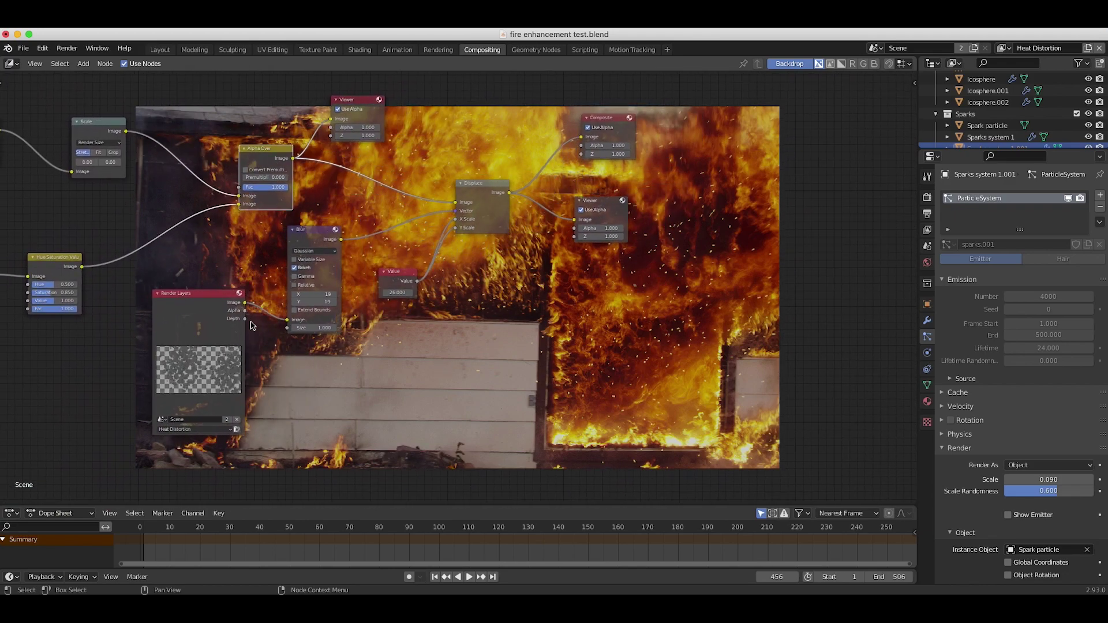
pyautogui.hscroll(-2, 251, 326)
pyautogui.scroll(2, 251, 325)
pyautogui.click(230, 290)
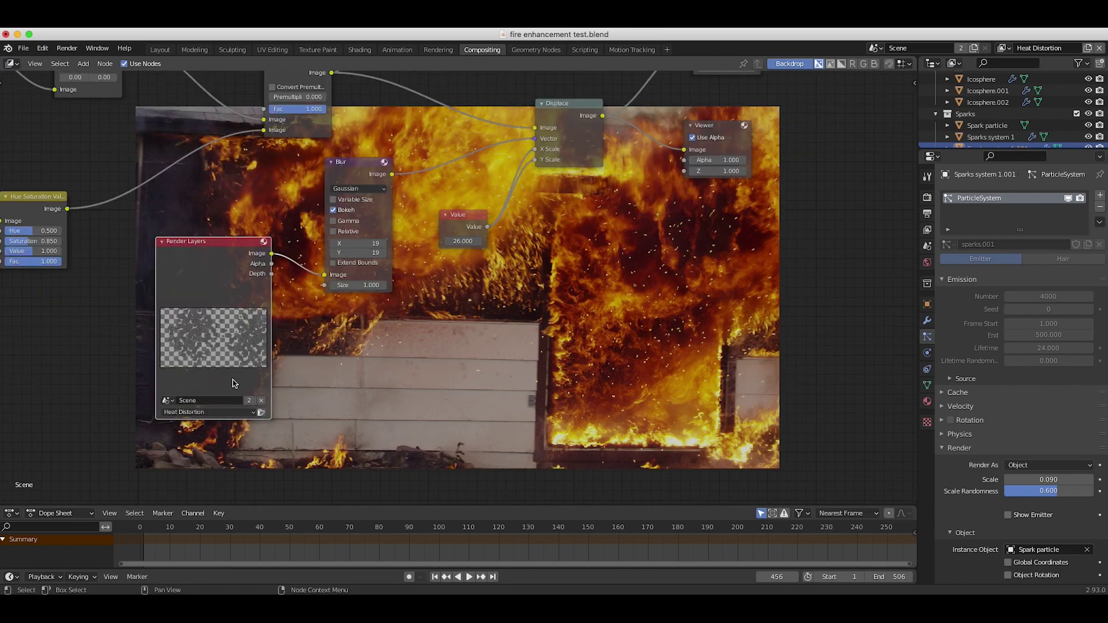
pyautogui.scroll(3, 417, 287)
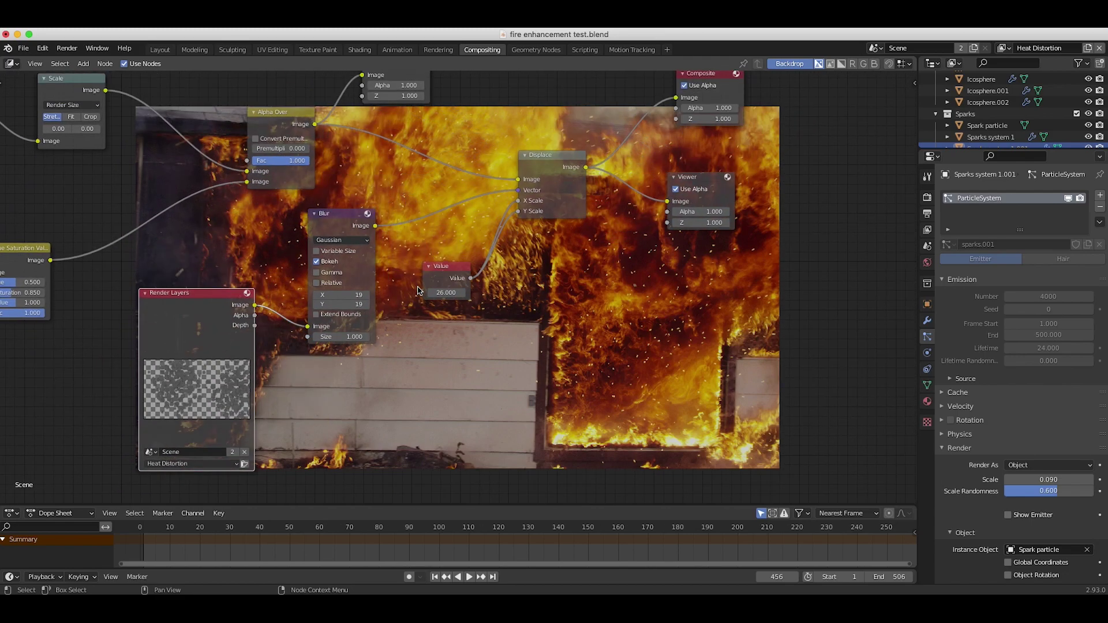
pyautogui.click(559, 172)
pyautogui.hscroll(-2, 313, 289)
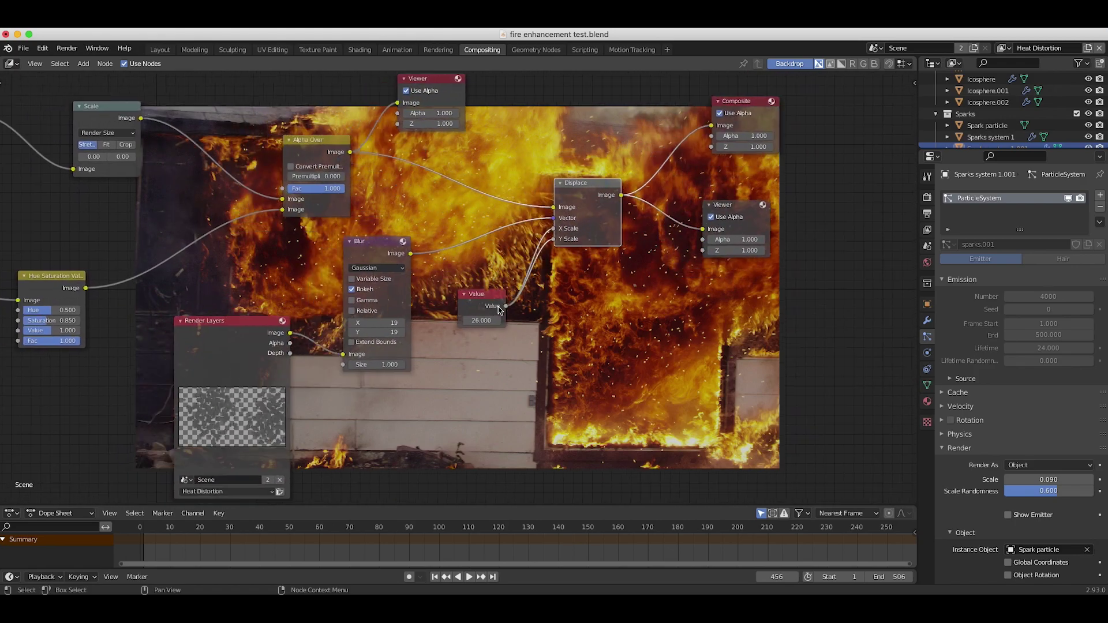
pyautogui.click(240, 327)
pyautogui.scroll(-1, 241, 328)
pyautogui.hscroll(-1, 241, 329)
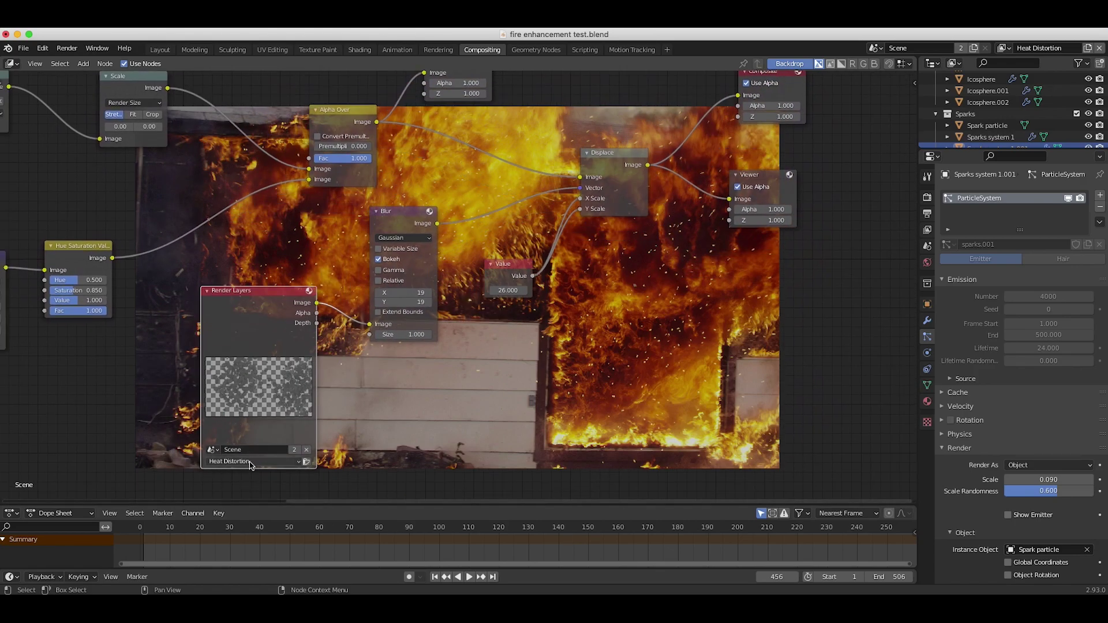
# - Trace how the Blur, Alpha Over and Value nodes feed the Displace node's Image, Vector, X Scale and Y Scale inputs
pyautogui.click(382, 214)
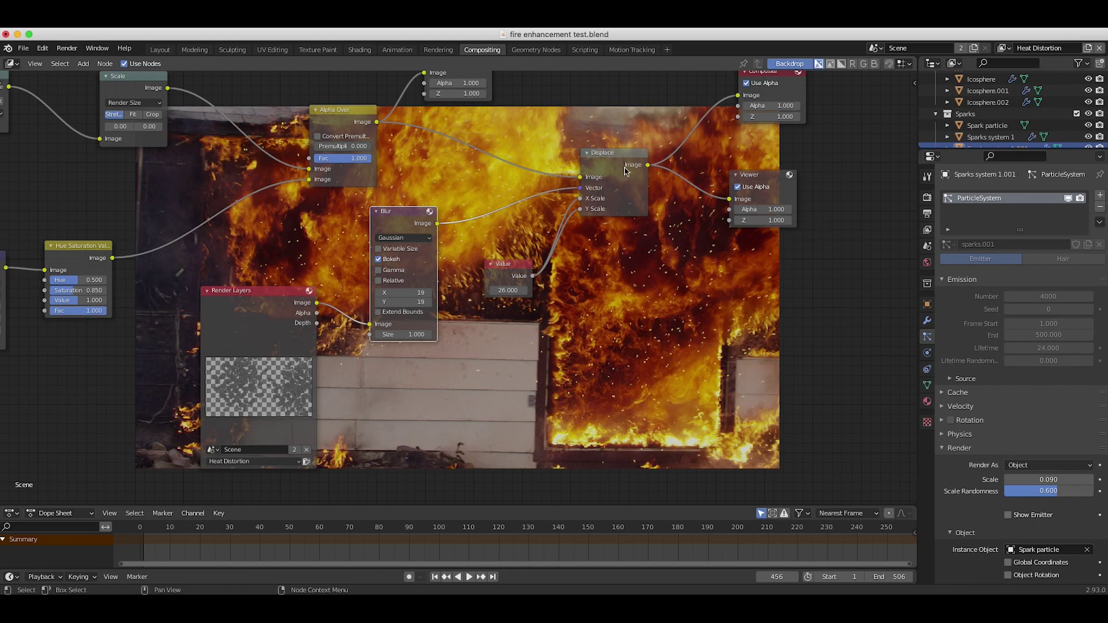
pyautogui.scroll(4, 384, 168)
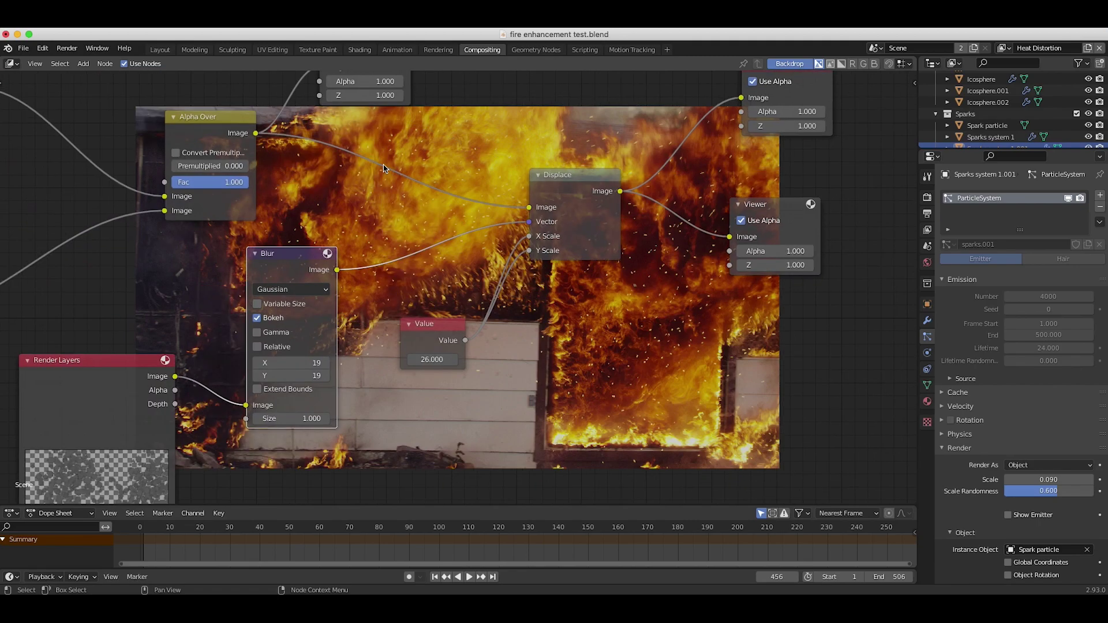
pyautogui.scroll(-5, 384, 169)
pyautogui.click(280, 175)
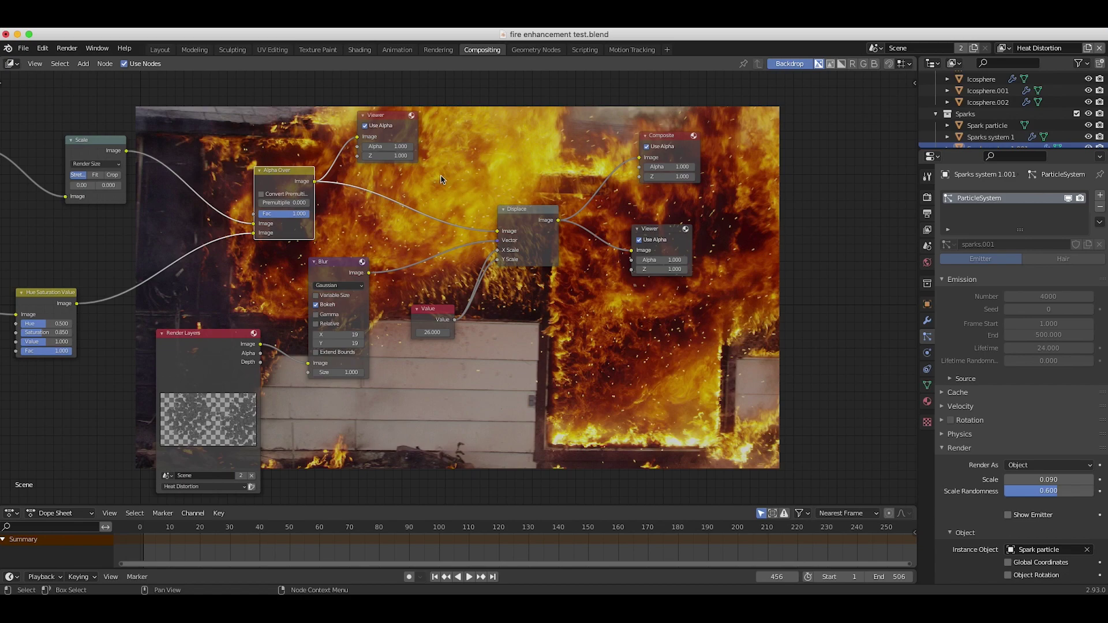
pyautogui.click(504, 233)
pyautogui.scroll(2, 507, 231)
pyautogui.moveTo(519, 221); pyautogui.dragTo(466, 237, button='middle')
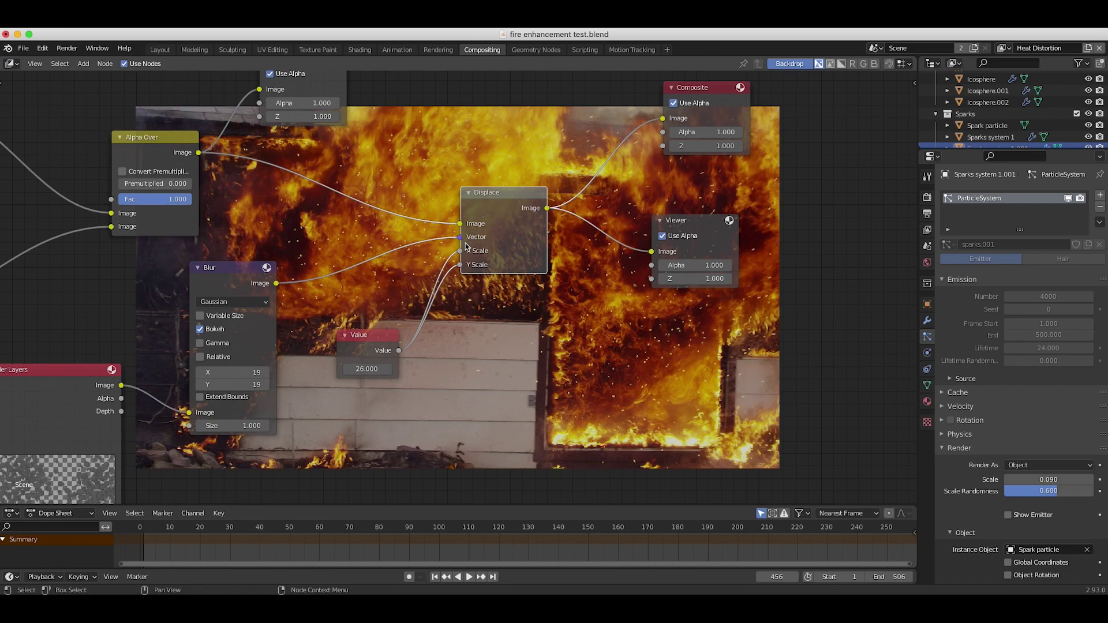
pyautogui.click(360, 350)
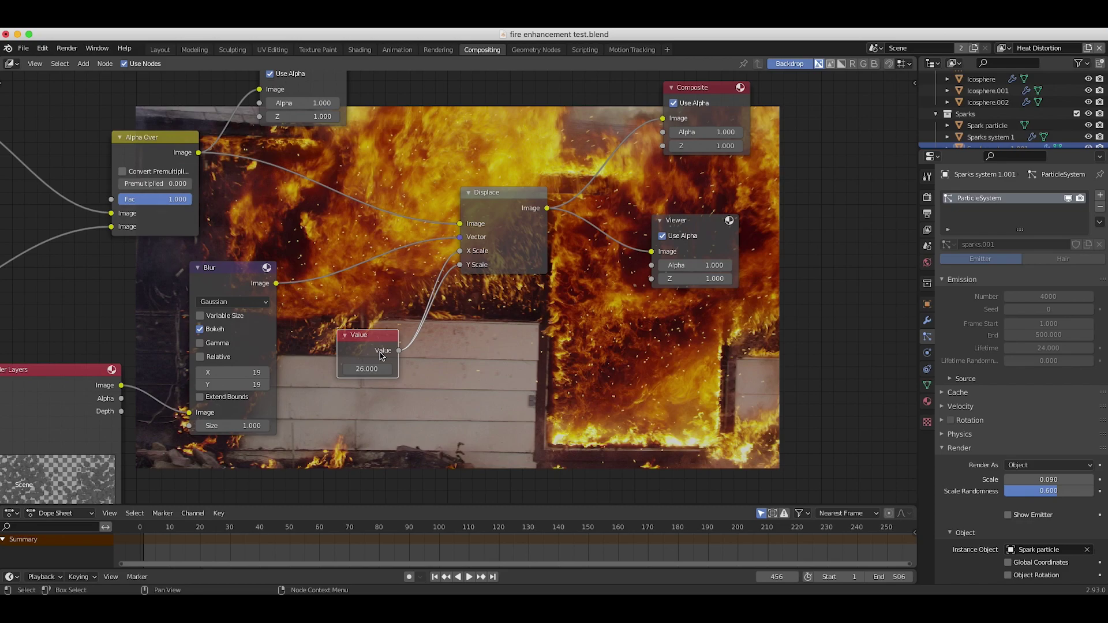
pyautogui.moveTo(434, 374); pyautogui.dragTo(449, 334, button='middle')
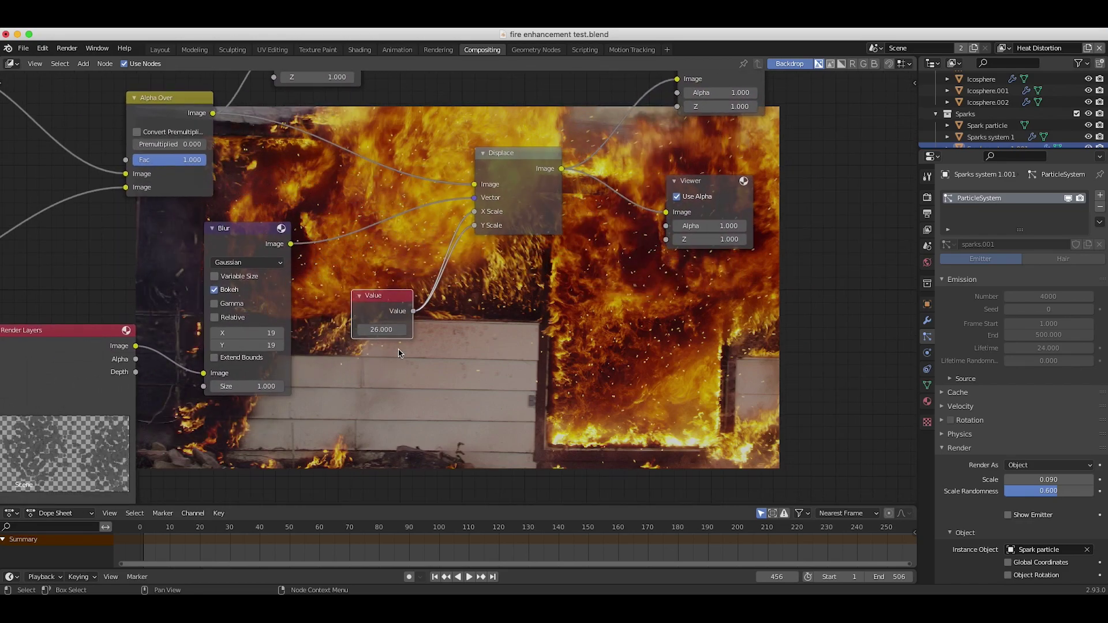
pyautogui.scroll(2, 516, 185)
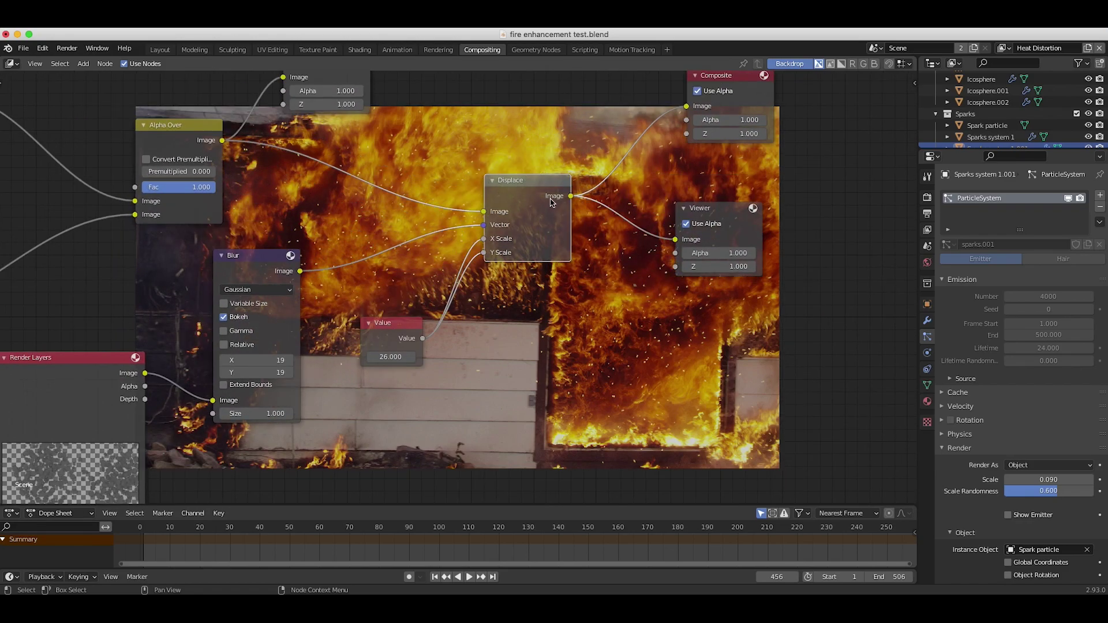
pyautogui.click(190, 138)
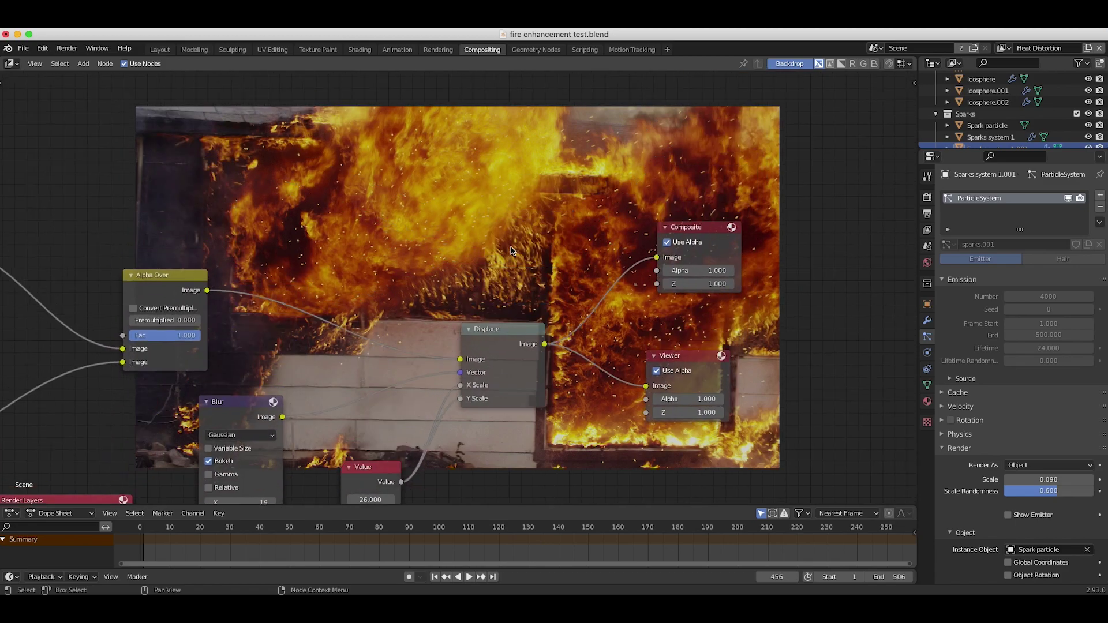
# - Set the Value node driving the displacement scale to 0 and inspect the composite in the backdrop
pyautogui.moveTo(472, 391); pyautogui.dragTo(513, 252, button='middle')
pyautogui.click(411, 356)
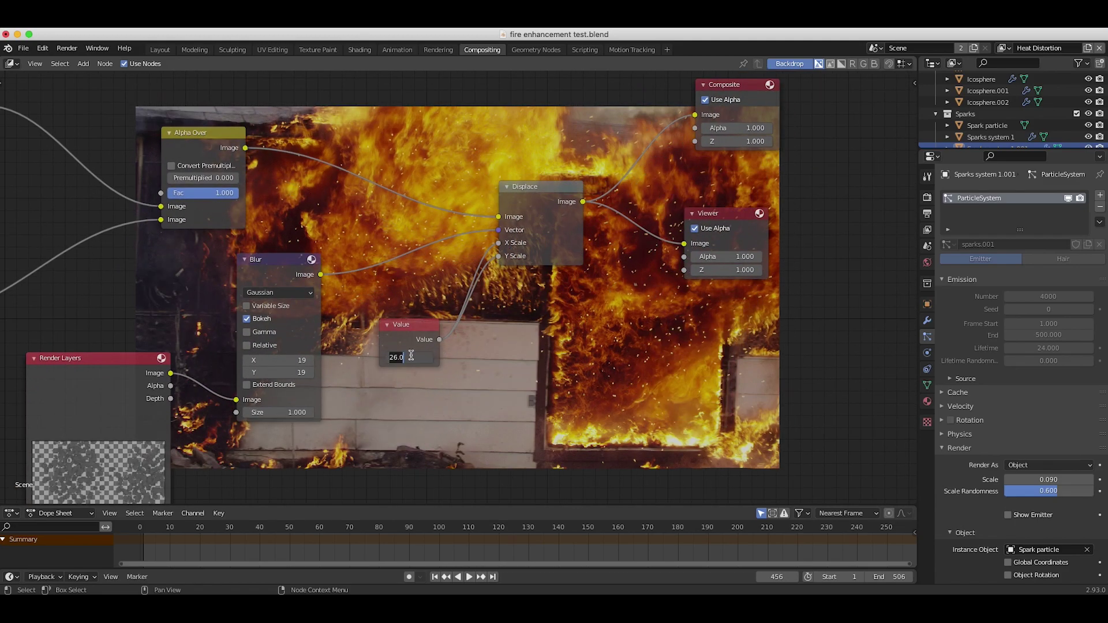
pyautogui.write('0')
pyautogui.press('Return')
pyautogui.scroll(15, 431, 197)
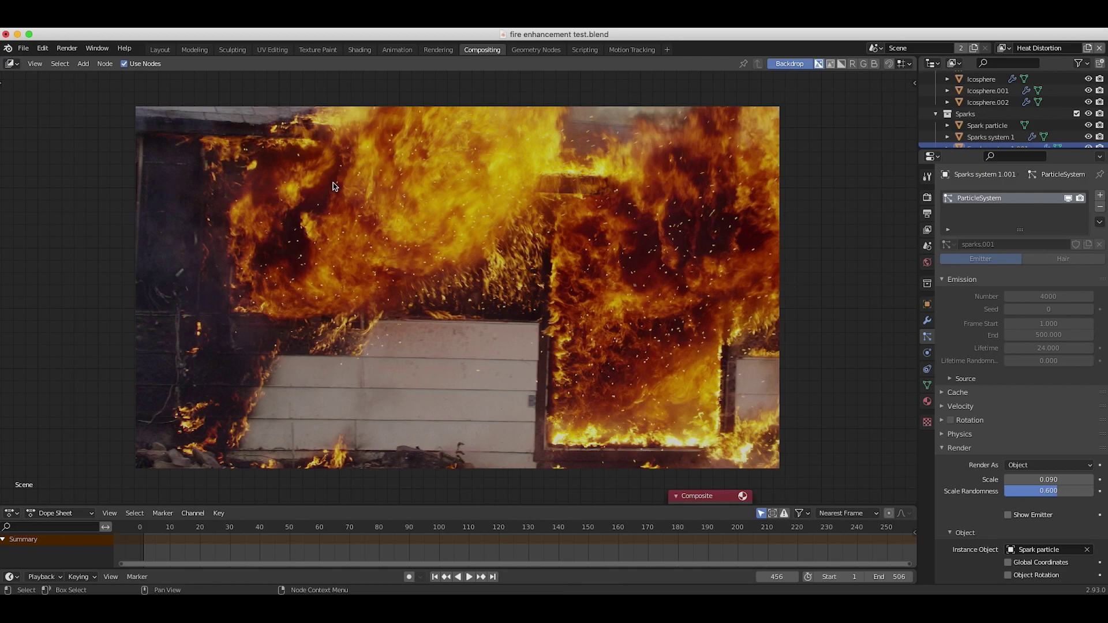
pyautogui.scroll(-15, 460, 284)
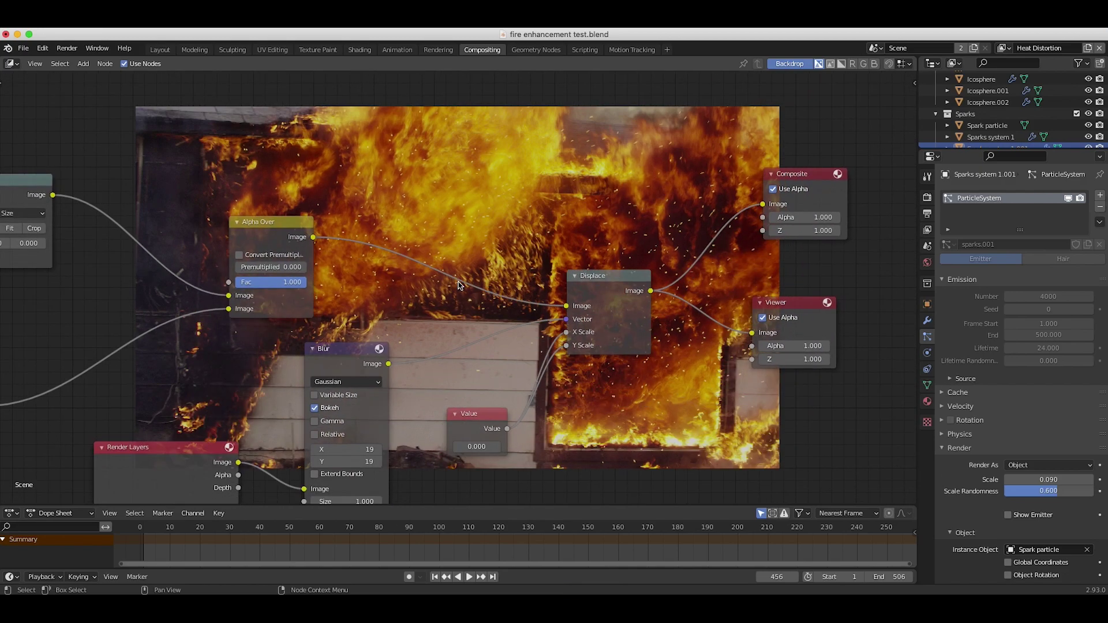
# - Set the displacement Value node to 300 and inspect the exaggerated heat distortion over the fire footage
pyautogui.click(497, 306)
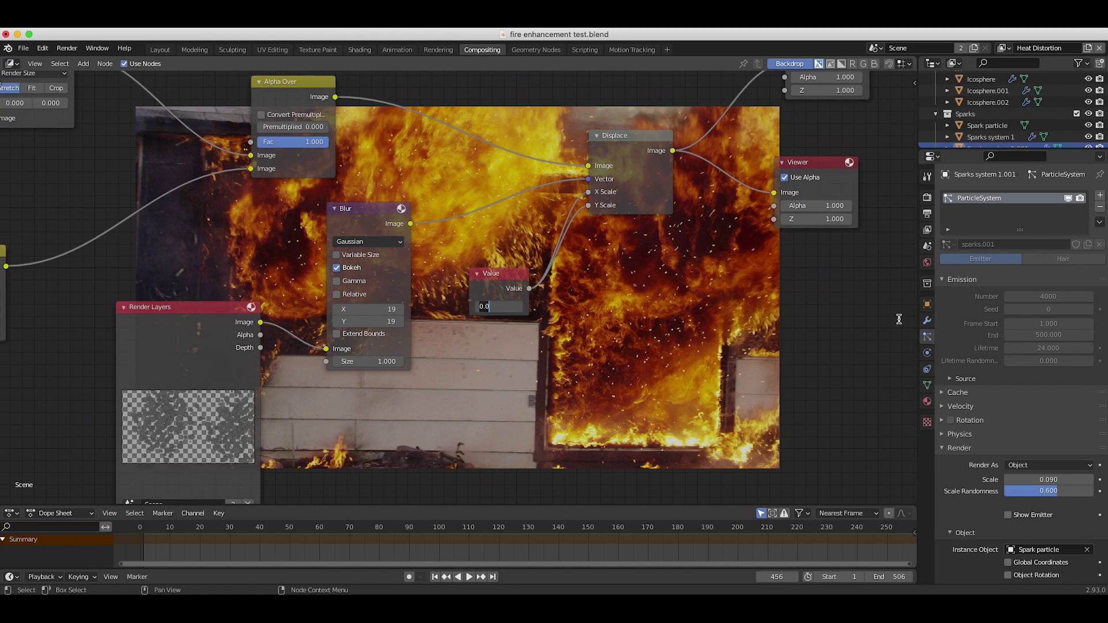
pyautogui.write('3')
pyautogui.press('Return')
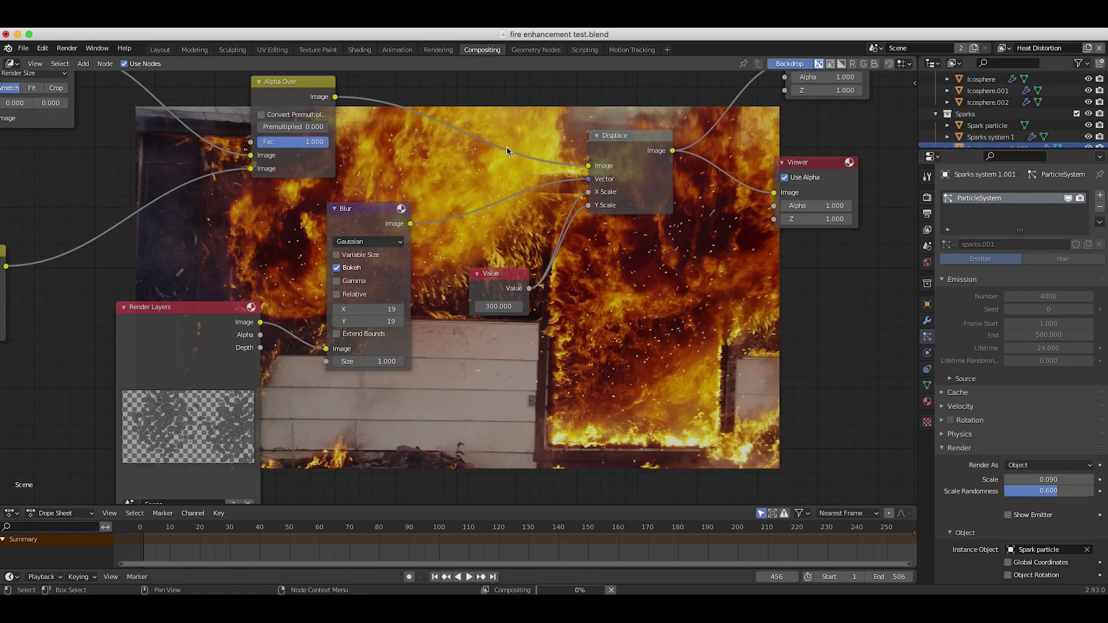
pyautogui.scroll(10, 519, 154)
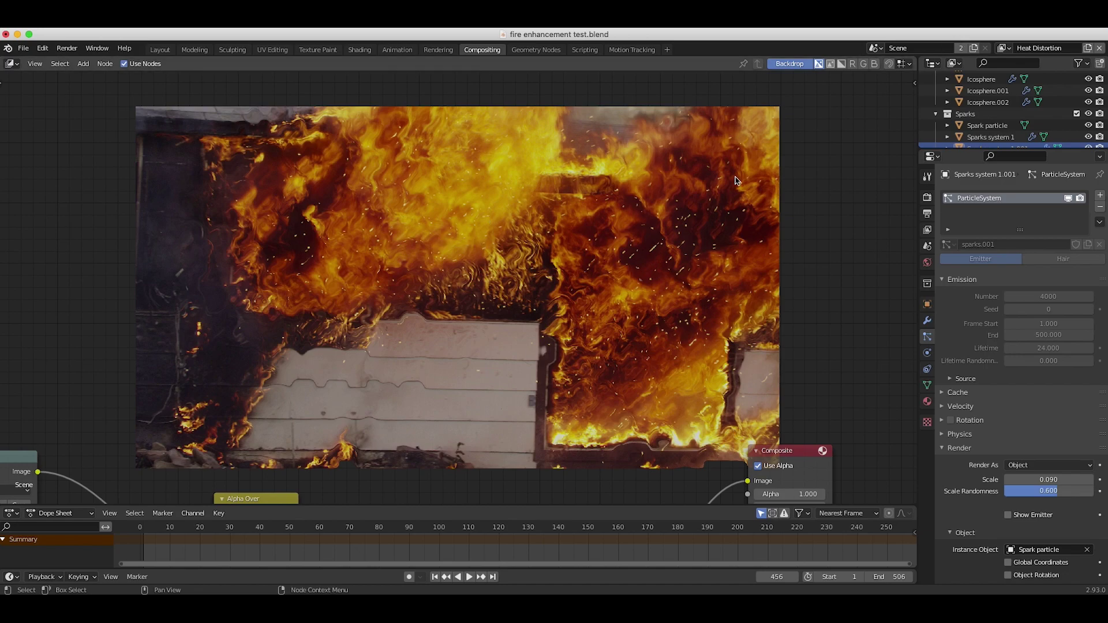
pyautogui.scroll(-2, 460, 289)
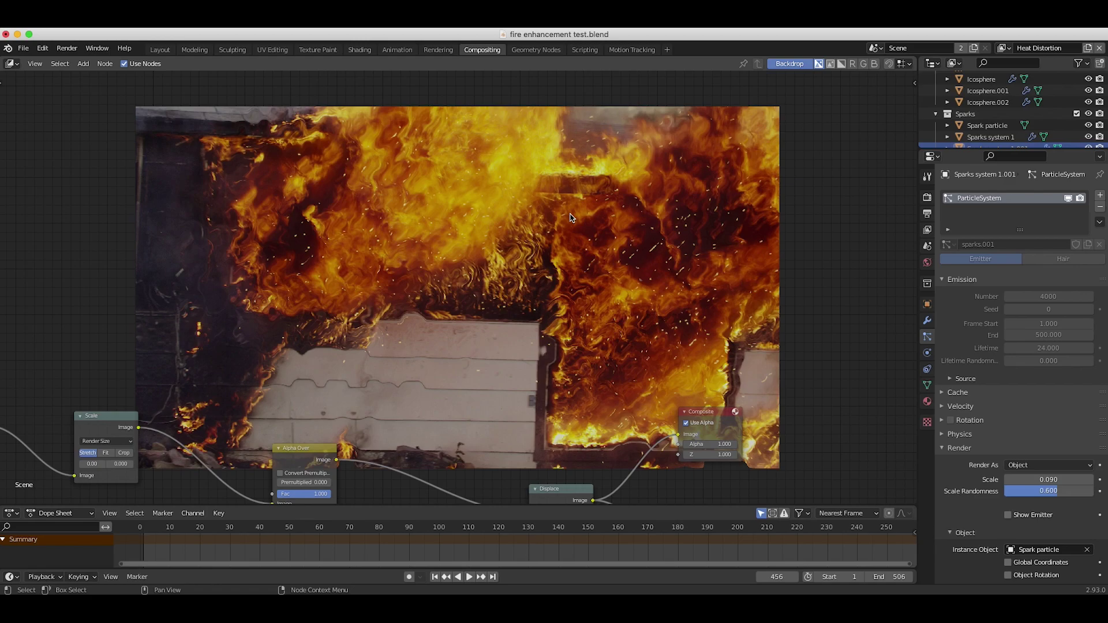
pyautogui.moveTo(448, 352); pyautogui.dragTo(479, 198, button='middle')
pyautogui.scroll(-4, 442, 233)
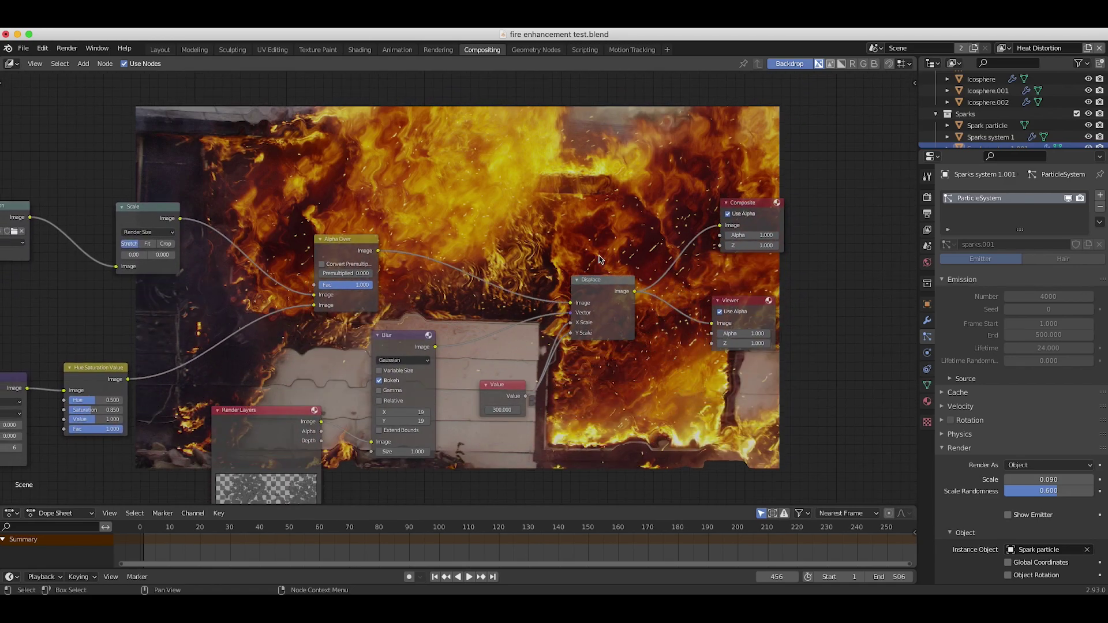
pyautogui.scroll(6, 428, 151)
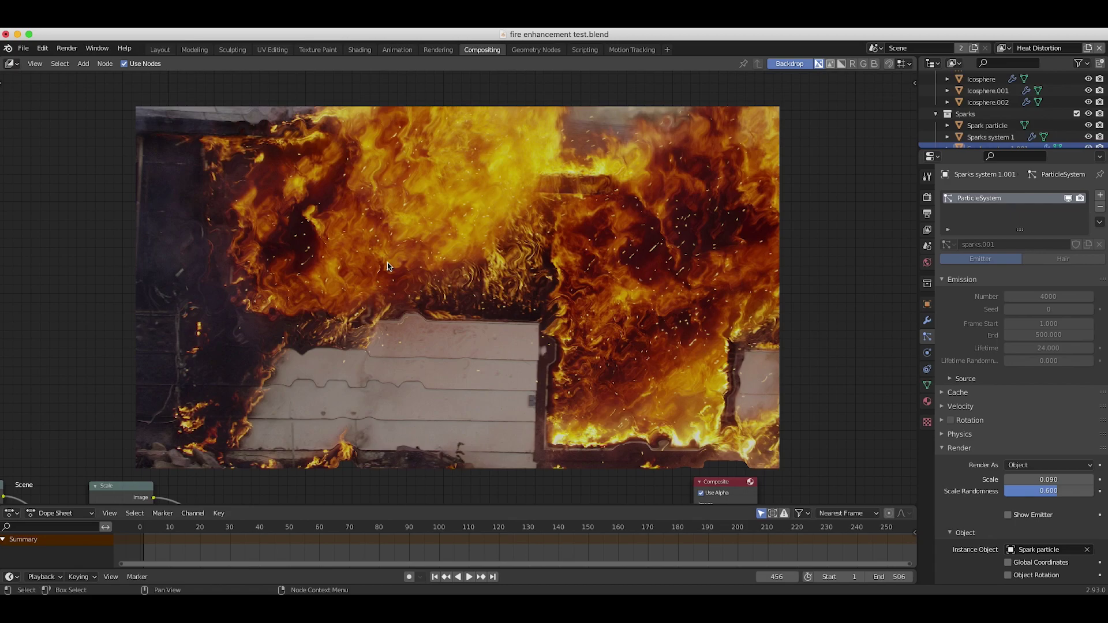
pyautogui.scroll(-5, 389, 267)
pyautogui.keyDown('ctrl'); pyautogui.scroll(3, 390, 266); pyautogui.keyUp('ctrl')
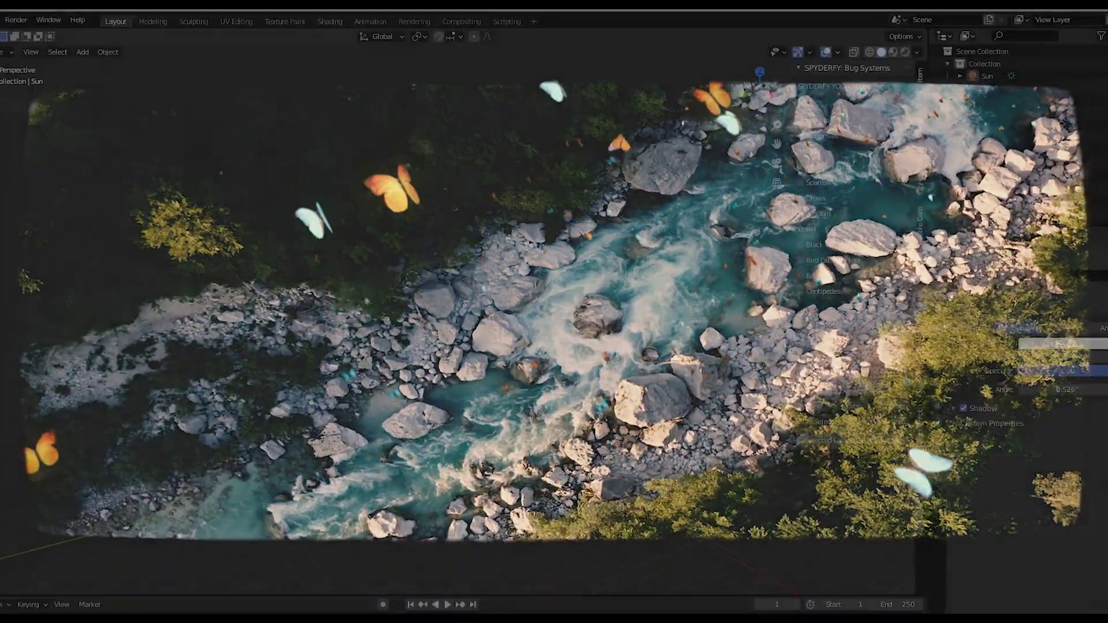
# - Enable Sparrows, Crows and Seagulls for a SPYDERFY flying system and open its name for editing
pyautogui.click(801, 182)
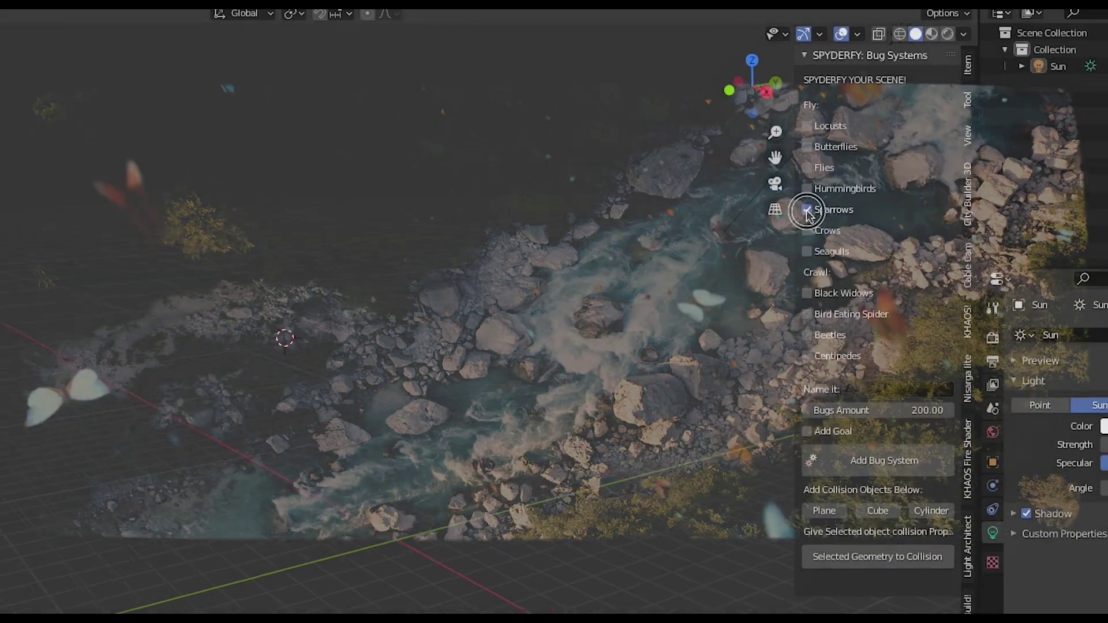
pyautogui.click(801, 198)
pyautogui.click(801, 214)
pyautogui.click(852, 318)
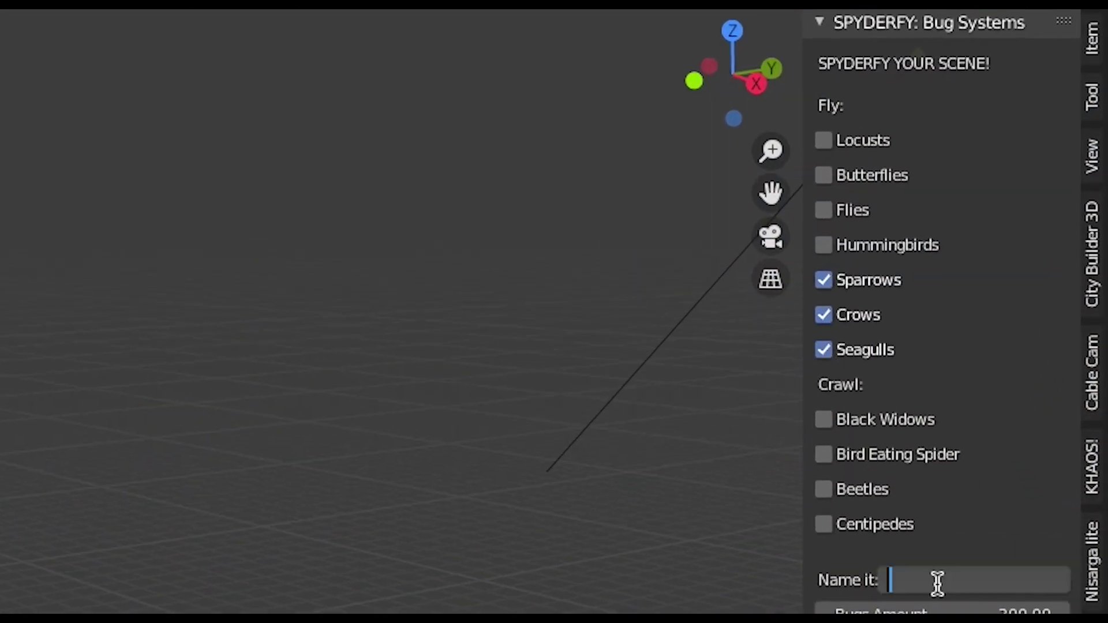